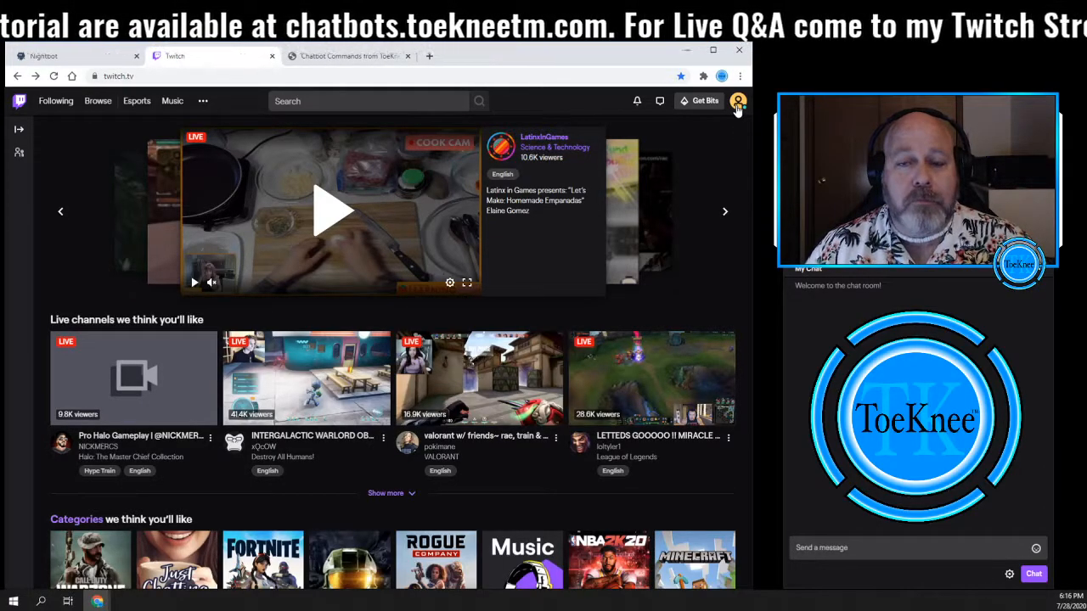
# - Open your Twitch channel page with its stream chat
pyautogui.click(738, 102)
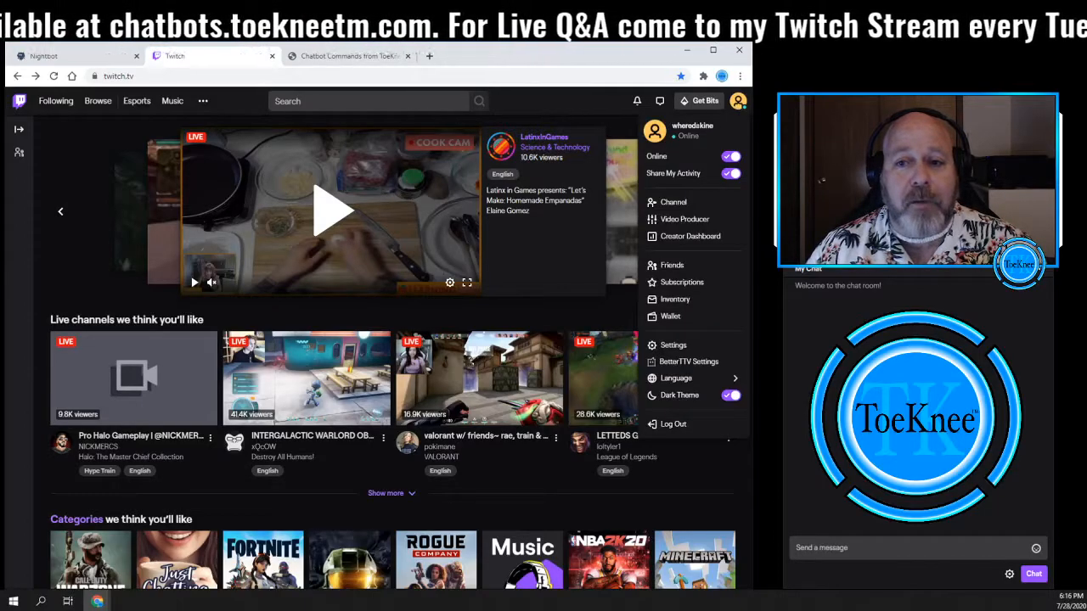
pyautogui.click(674, 202)
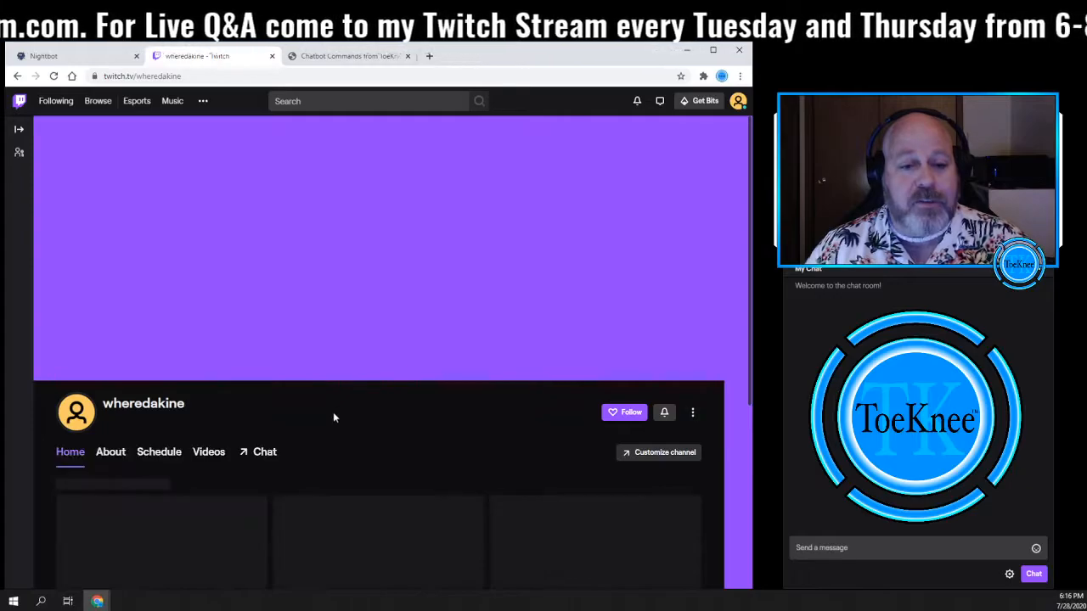
pyautogui.click(262, 455)
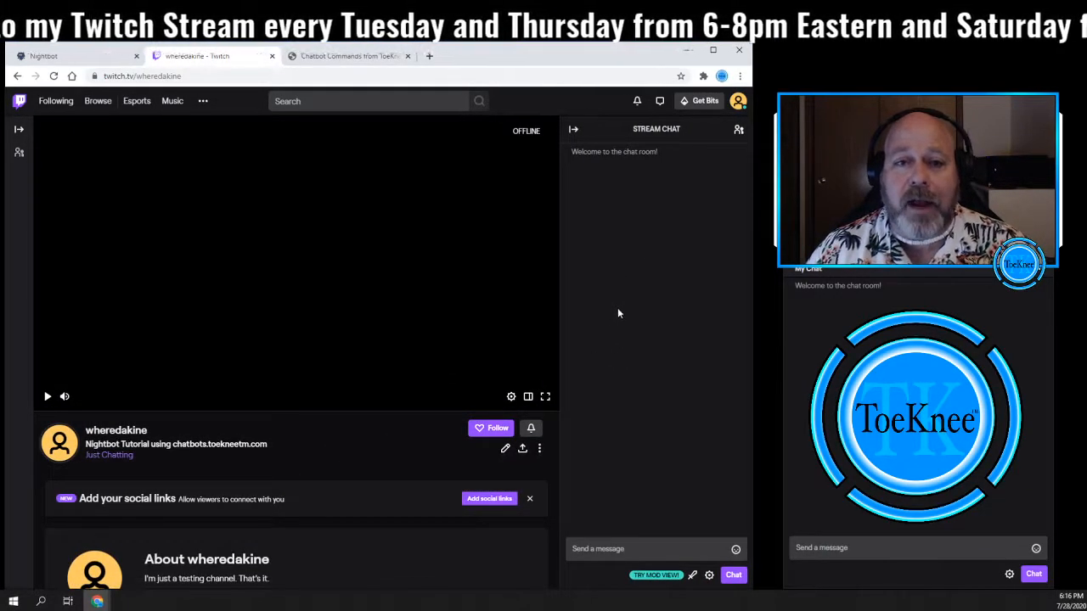
# - Log in to Nightbot with the Twitch account, authorize the app, and have the bot join your channel
pyautogui.click(54, 56)
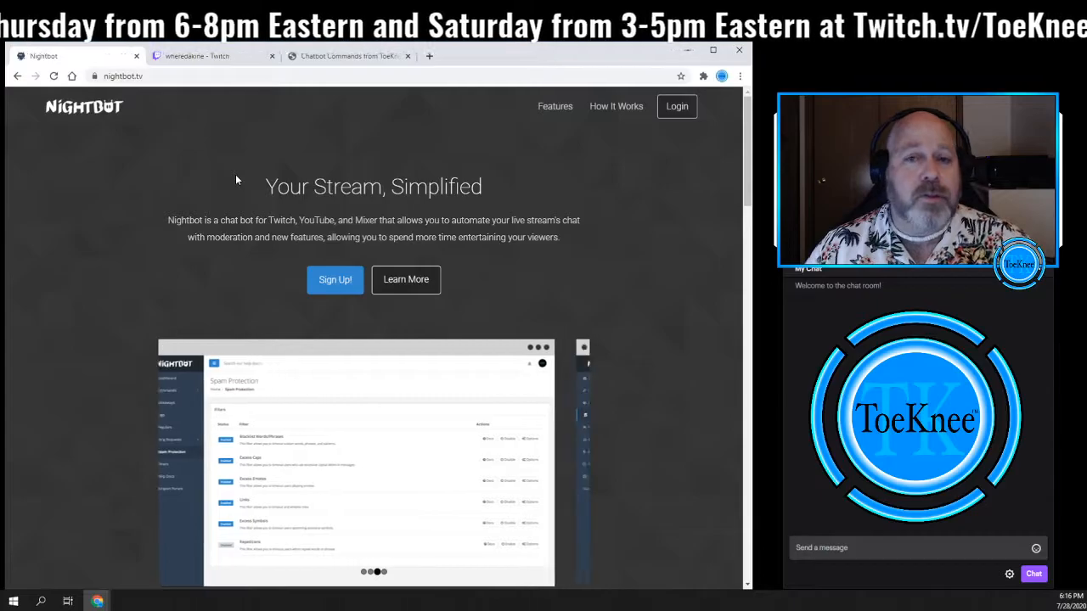
pyautogui.click(332, 280)
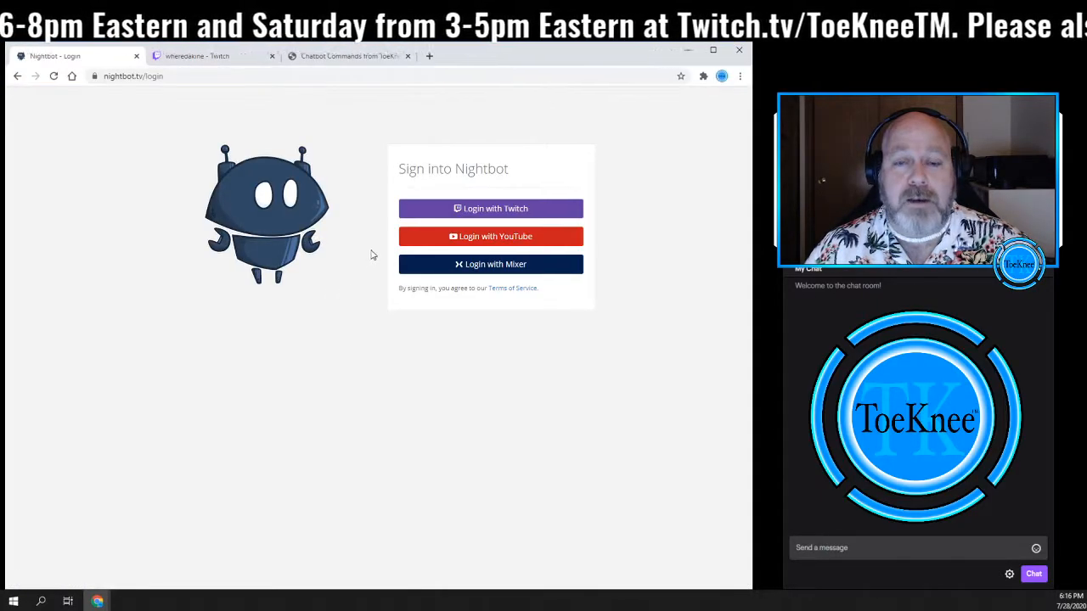
pyautogui.click(487, 210)
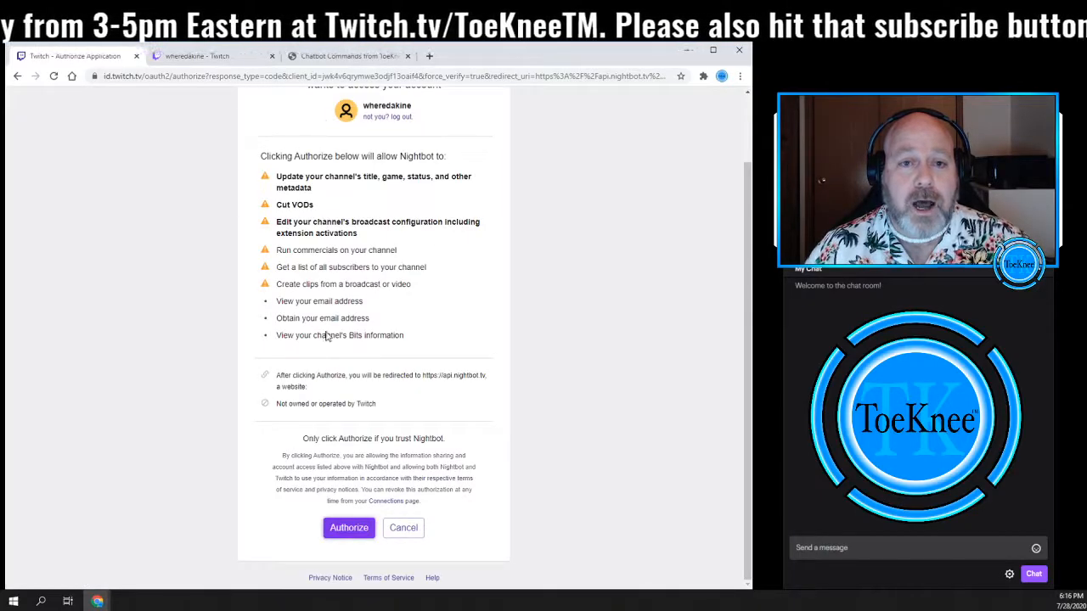
pyautogui.scroll(1, 388, 344)
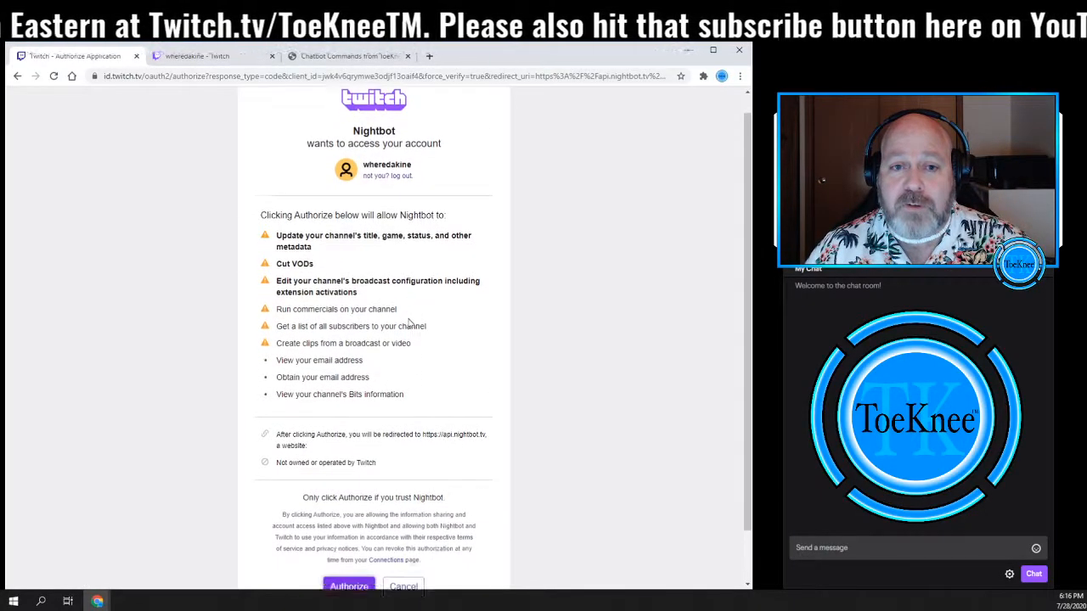
pyautogui.scroll(-1, 412, 321)
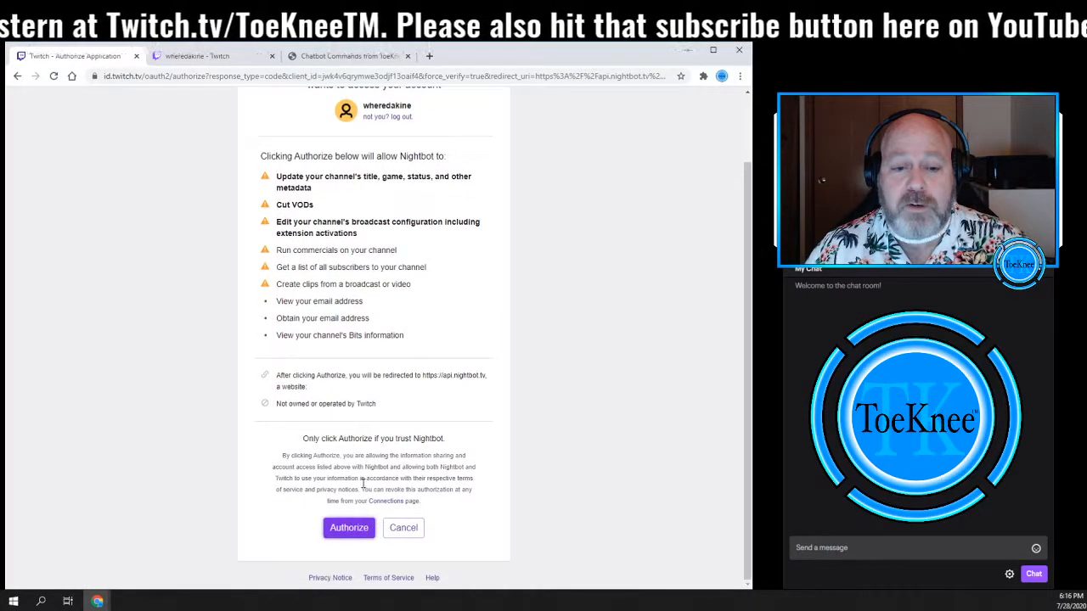
pyautogui.click(346, 530)
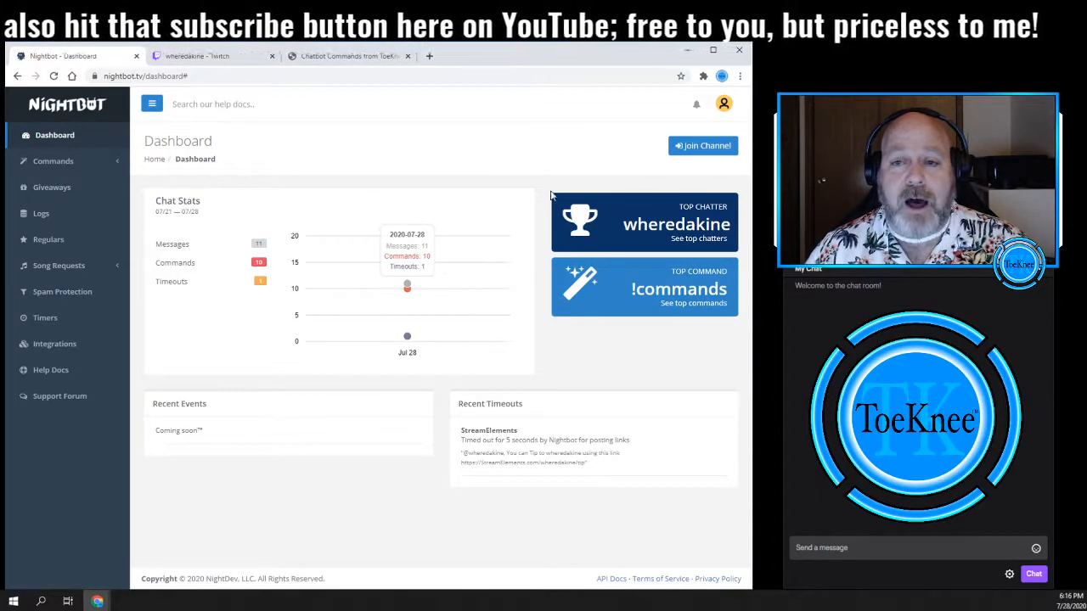
pyautogui.click(689, 148)
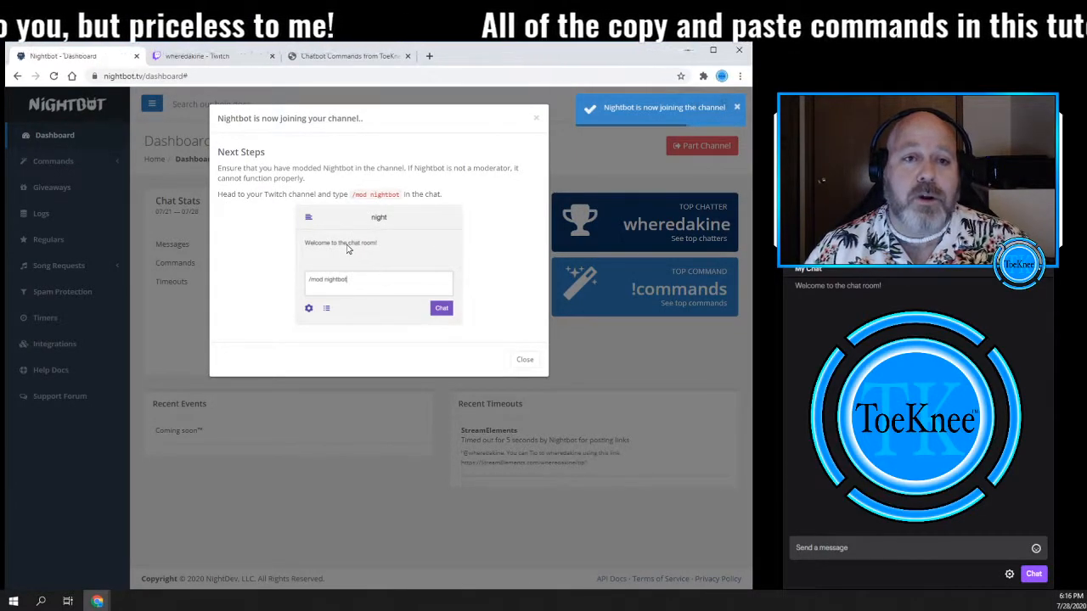
# - Grant Nightbot moderator status by sending /mod nightbot in the channel's stream chat
pyautogui.click(201, 58)
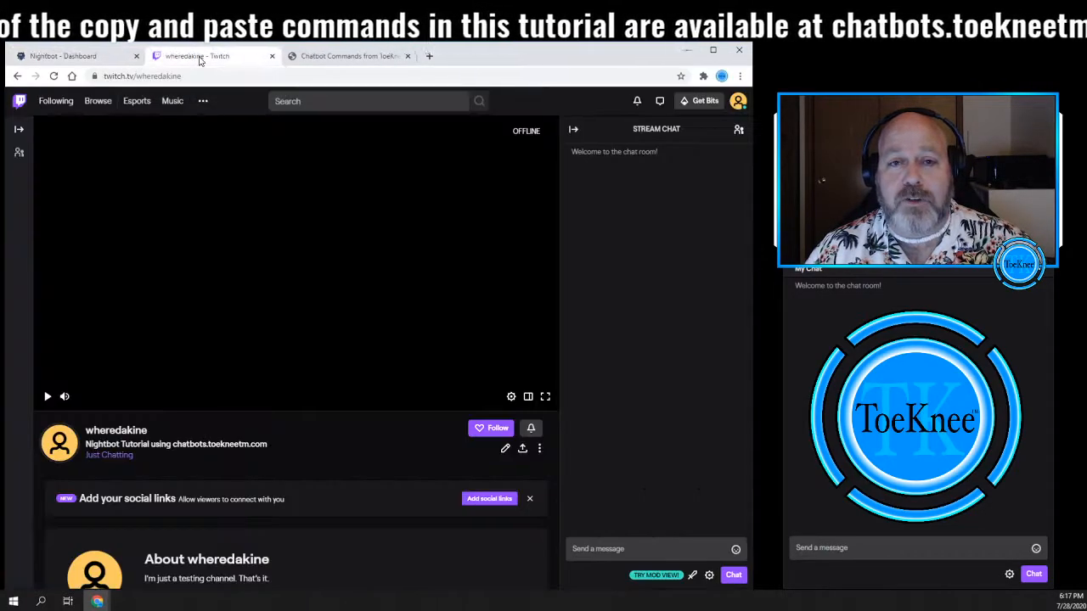
pyautogui.click(605, 548)
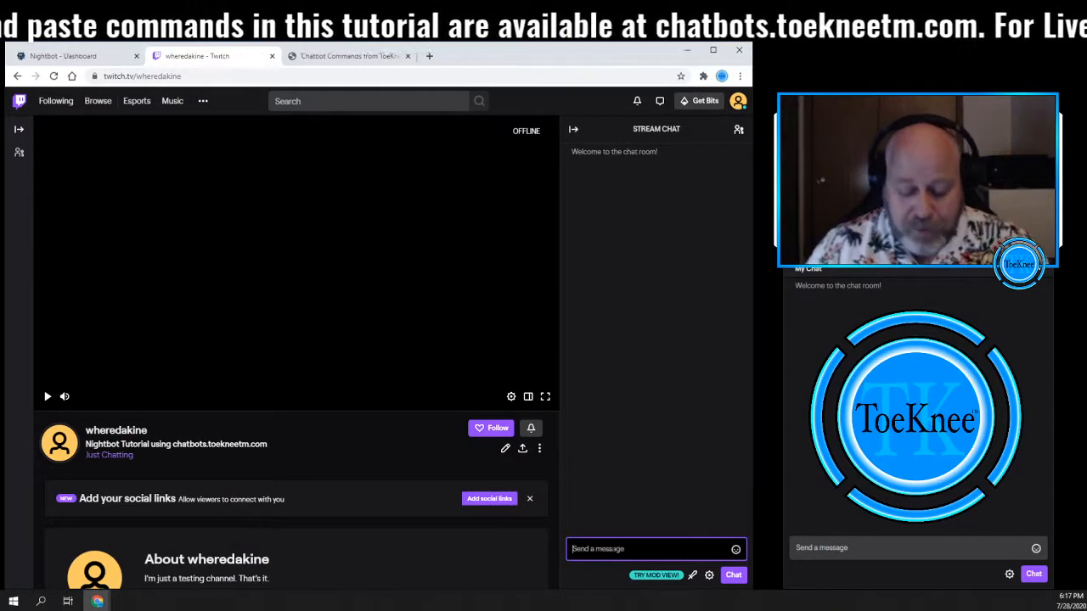
pyautogui.write('/mo')
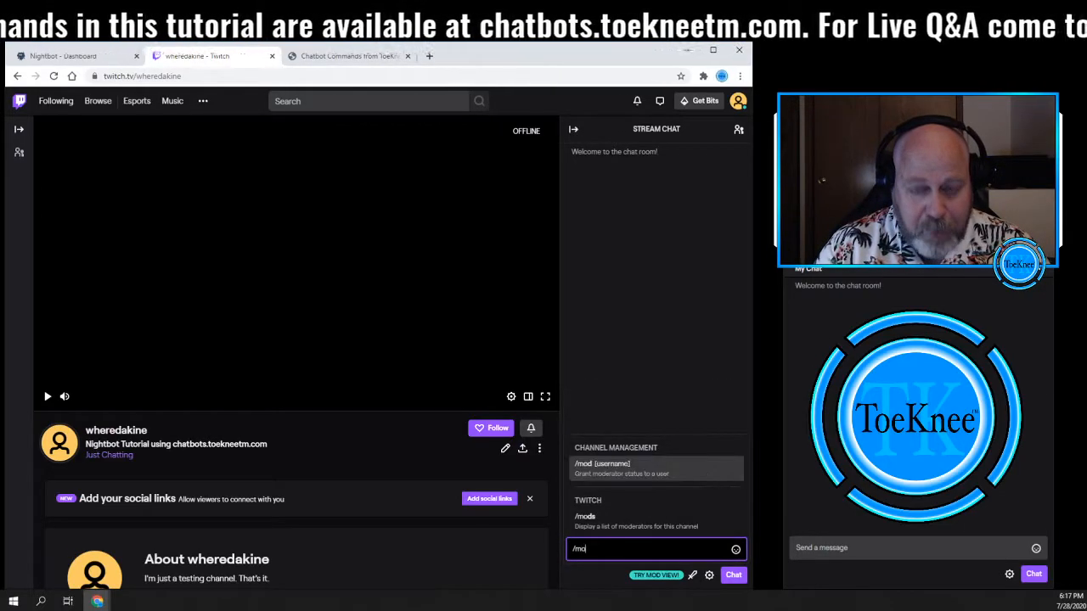
pyautogui.write('d nightbot')
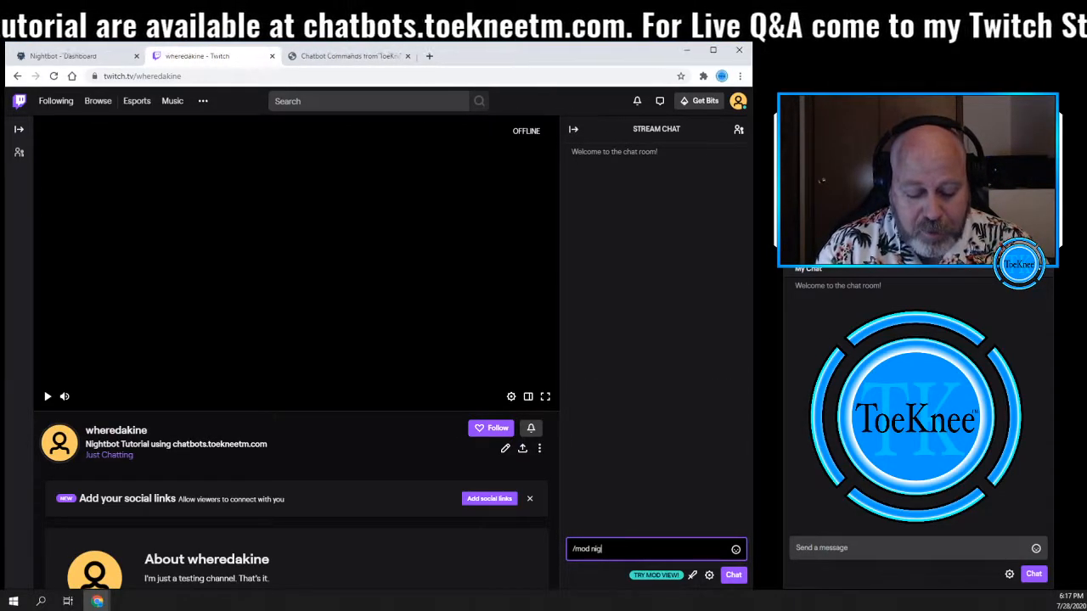
pyautogui.press('Return')
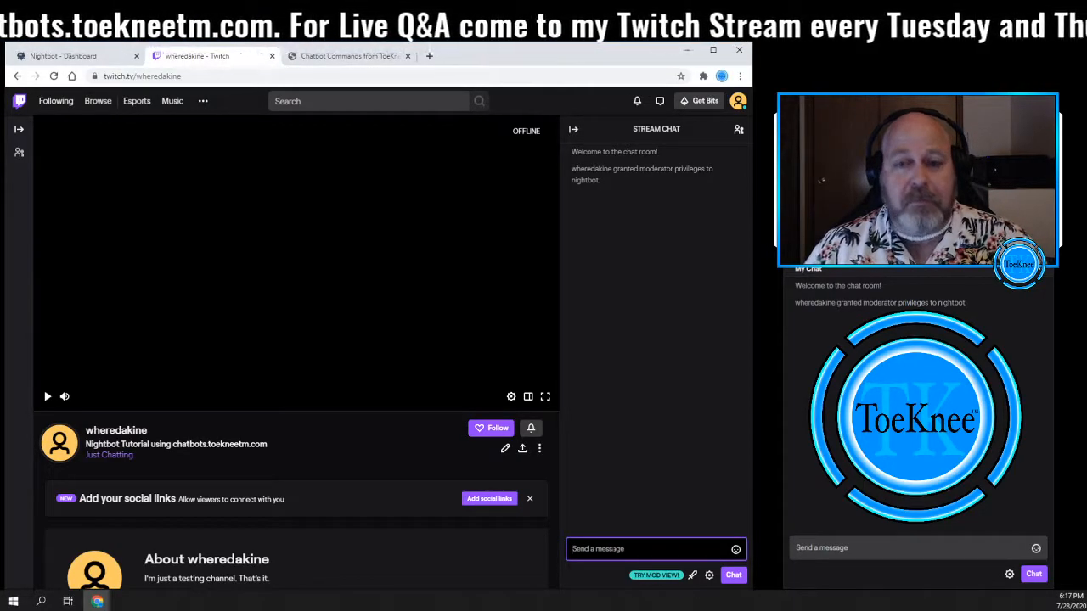
# - Open Nightbot's Spam Protection and disable the Excess Caps, Excess Emotes and Excess Symbols filters
pyautogui.click(63, 56)
pyautogui.click(522, 363)
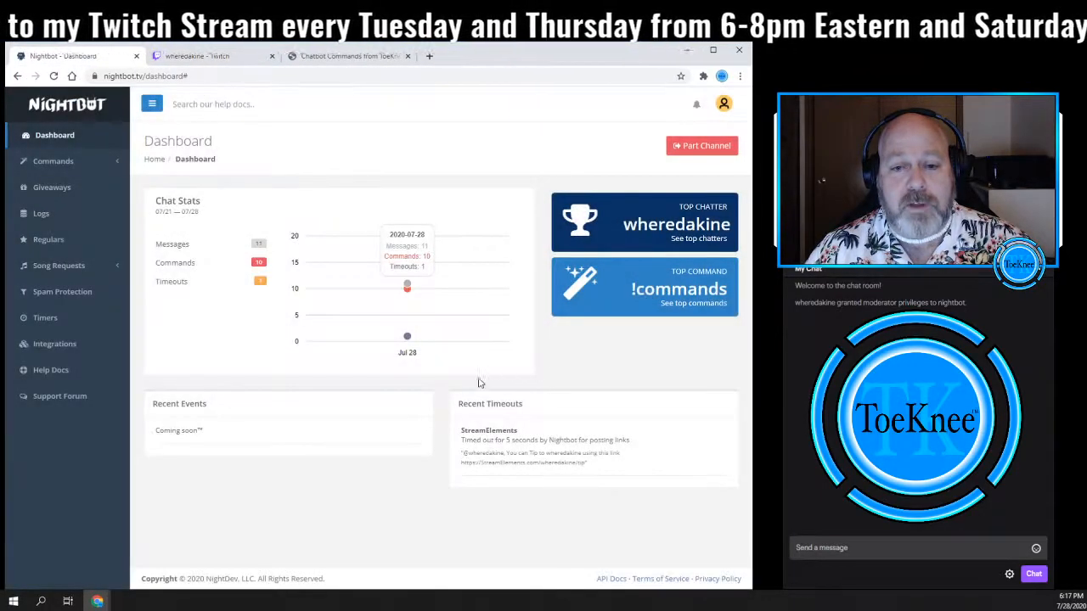
pyautogui.click(60, 297)
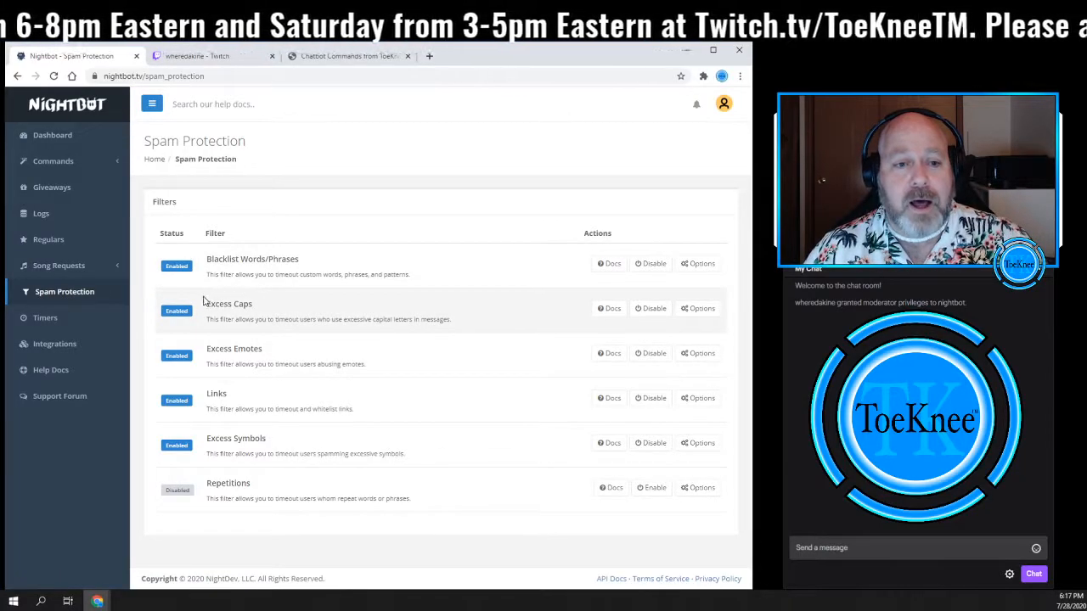
pyautogui.click(650, 315)
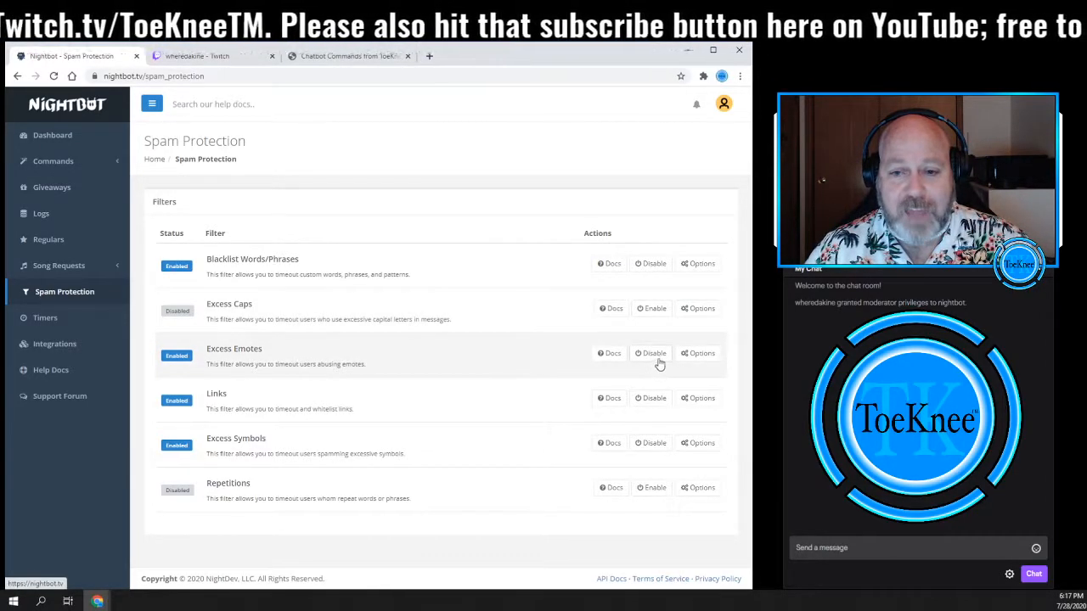
pyautogui.click(651, 450)
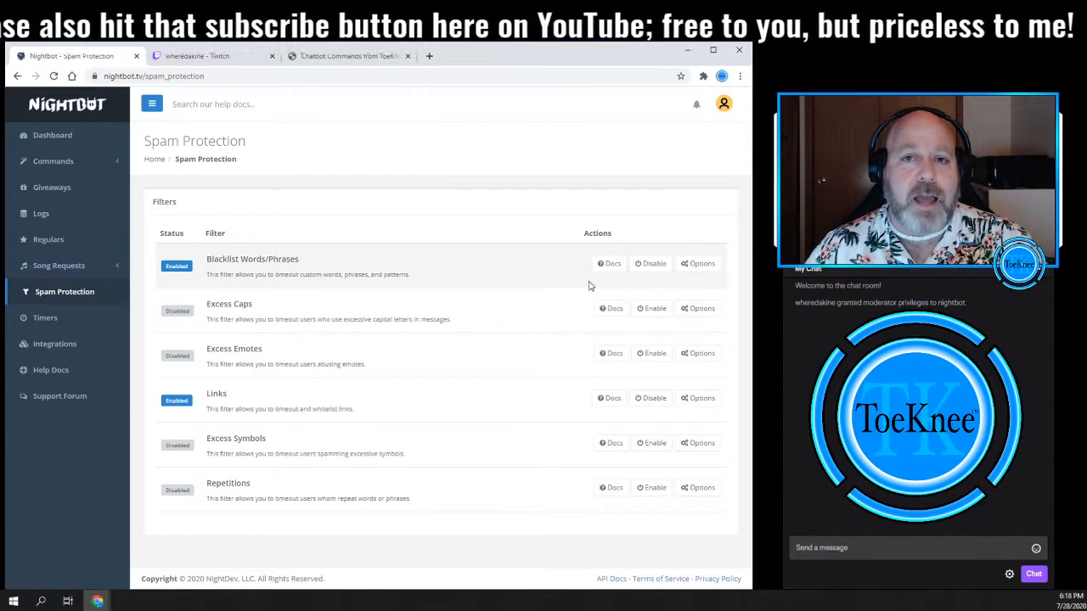
# - Open the Blacklist Words/Phrases filter options and add the phrase "Wanna become famous"
pyautogui.click(698, 270)
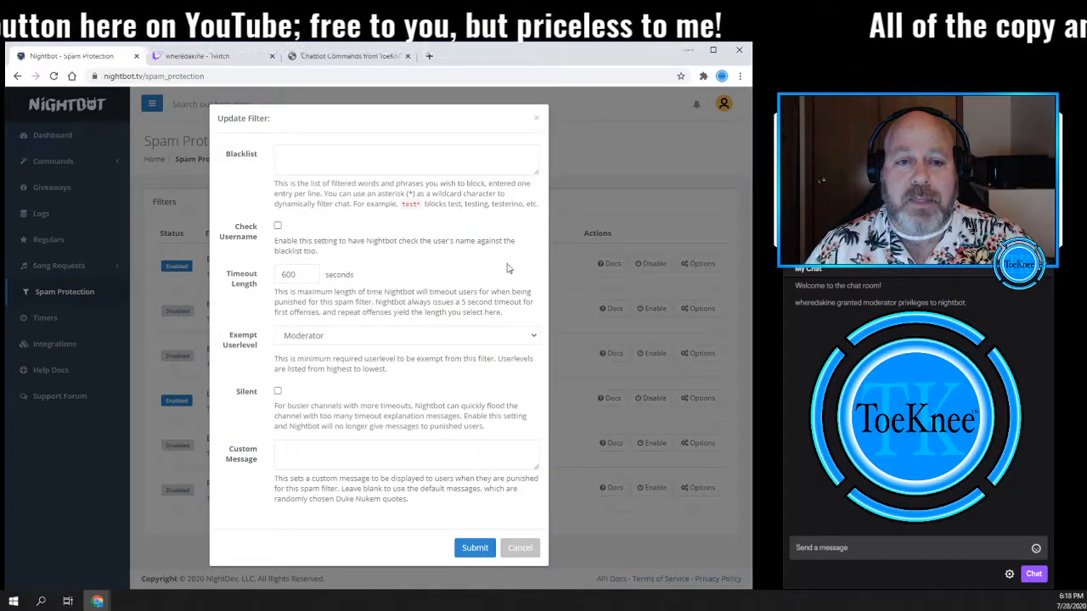
pyautogui.click(303, 153)
pyautogui.write('Wann')
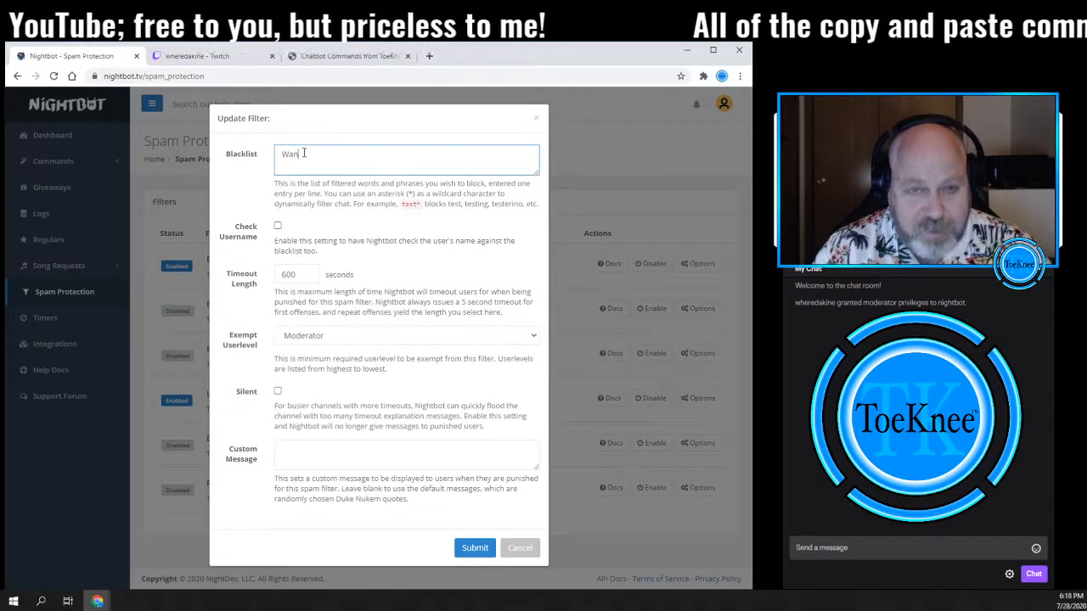
pyautogui.write('a bec')
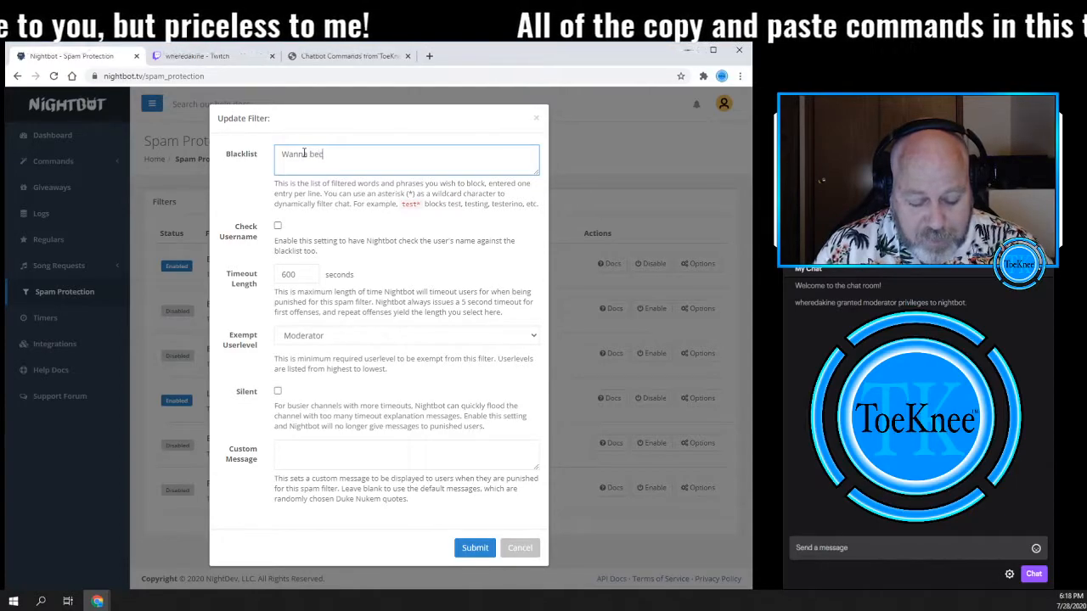
pyautogui.write('ome famous ')
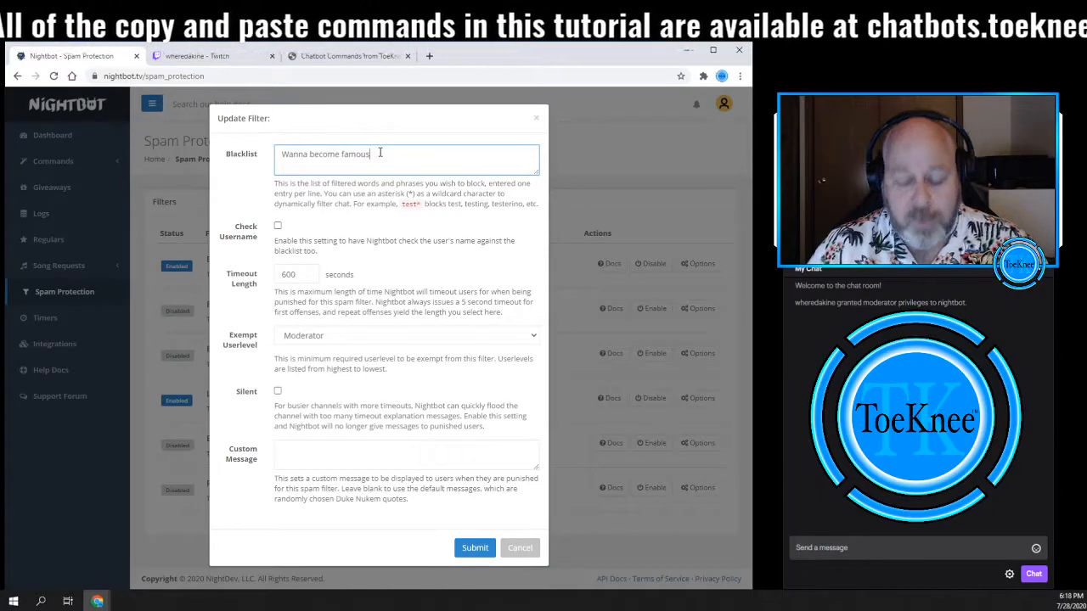
pyautogui.write('Wanna be')
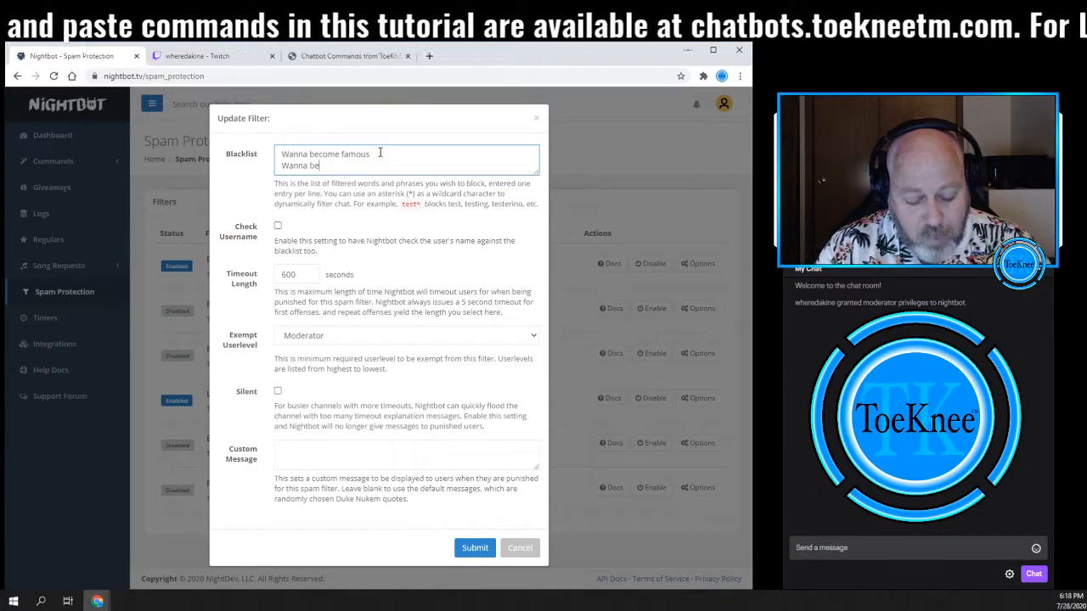
pyautogui.write('cause')
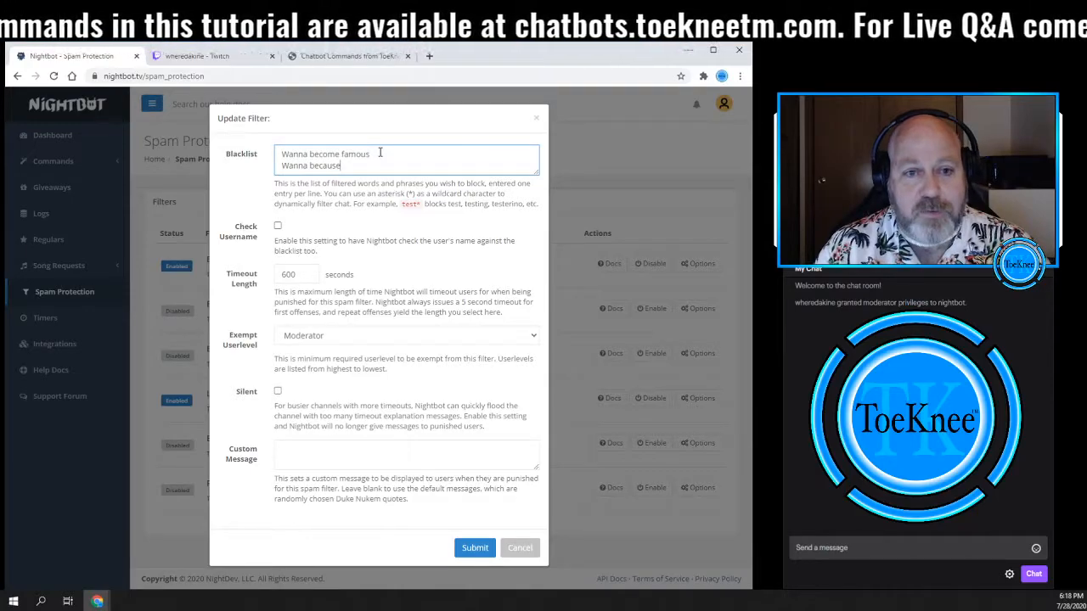
# - Add a second blacklist line "Wanna become famous?" and submit the filter
pyautogui.press('BackSpace')
pyautogui.press('BackSpace')
pyautogui.press('BackSpace')
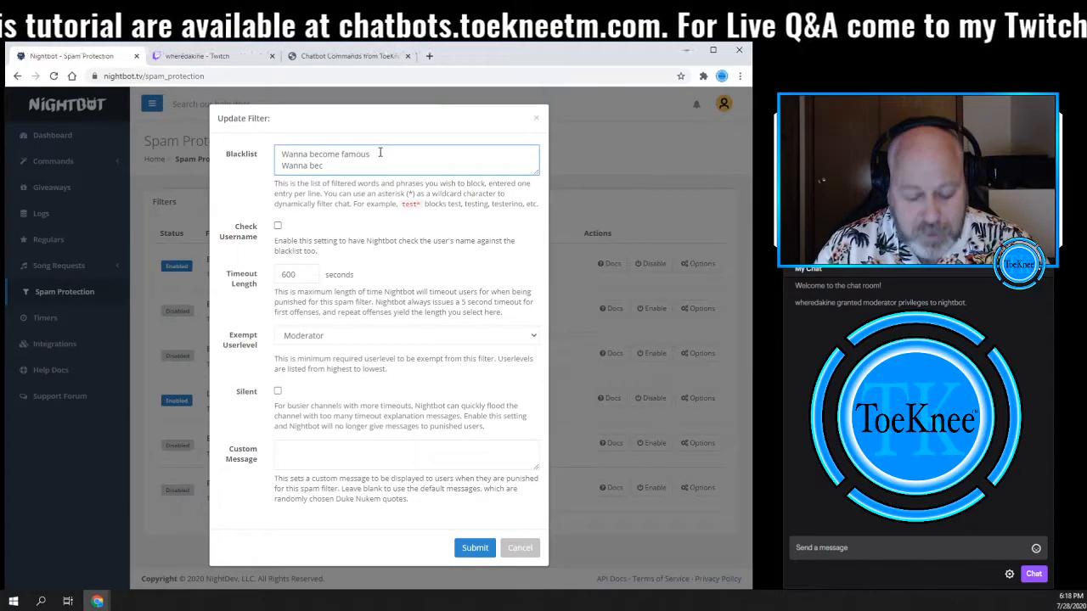
pyautogui.write('ome ')
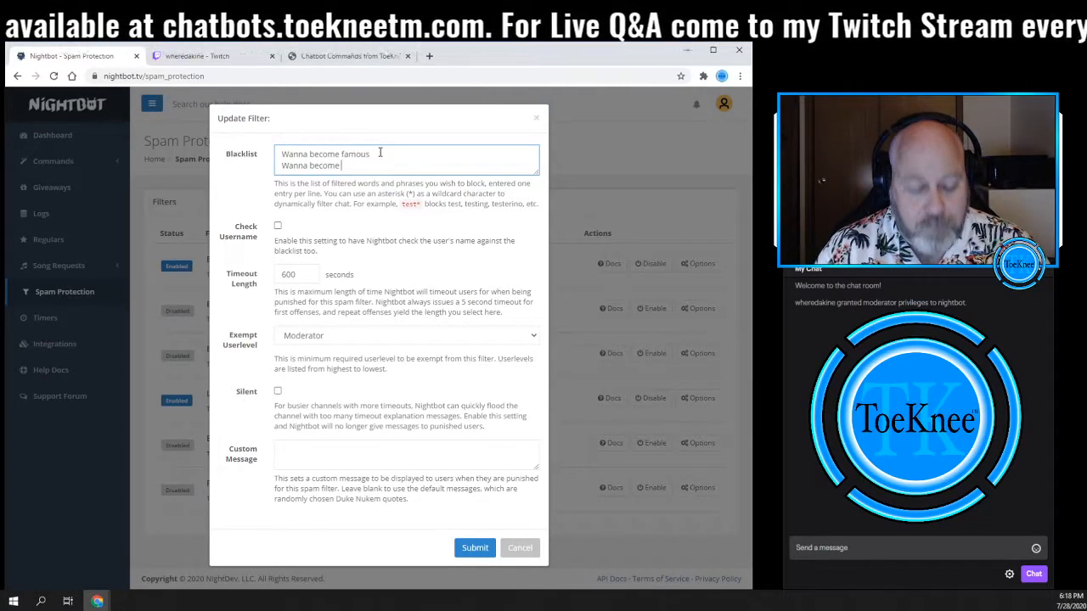
pyautogui.write('famous?')
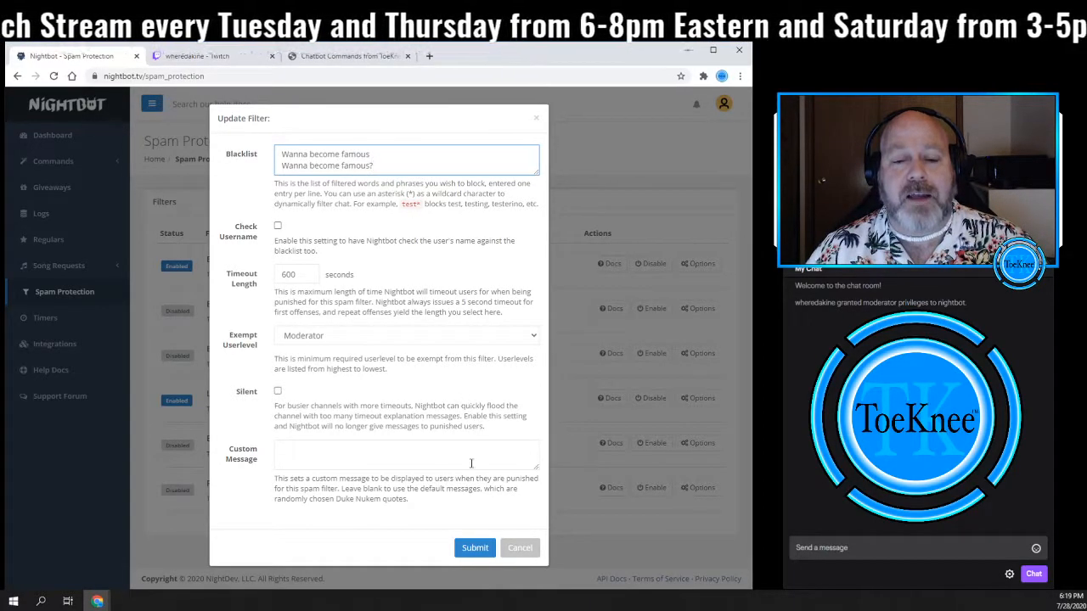
pyautogui.click(475, 550)
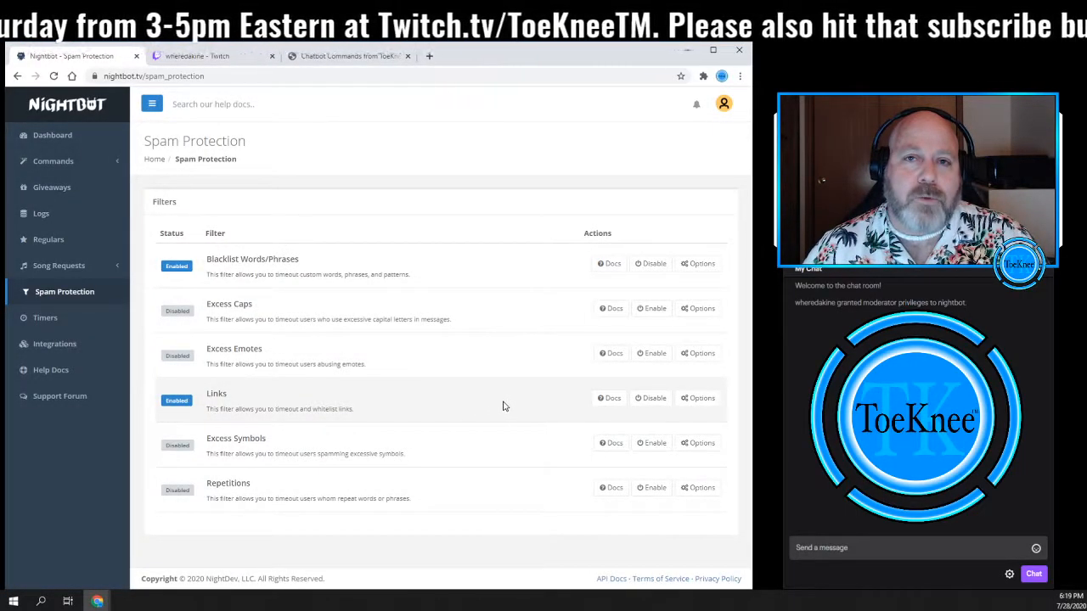
# - Open the Links filter options and whitelist clips.twitch.tv and chatbots.toekneetm.com on separate lines
pyautogui.click(698, 398)
pyautogui.click(291, 148)
pyautogui.write('clips.twitch.tv')
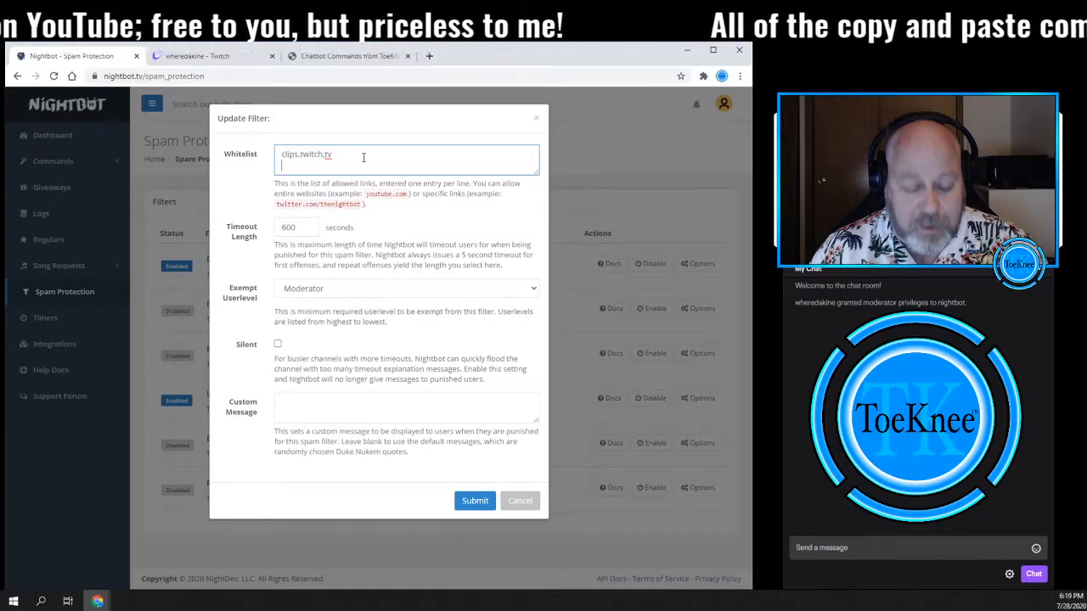
pyautogui.press('Return')
pyautogui.write('cahtbots.toek')
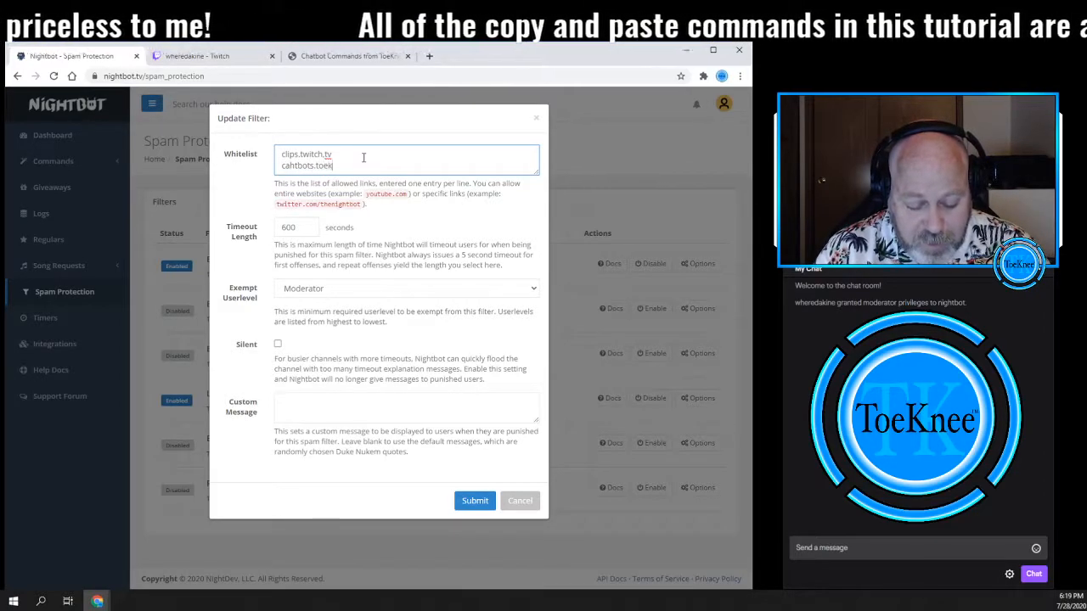
pyautogui.write('neetm.com')
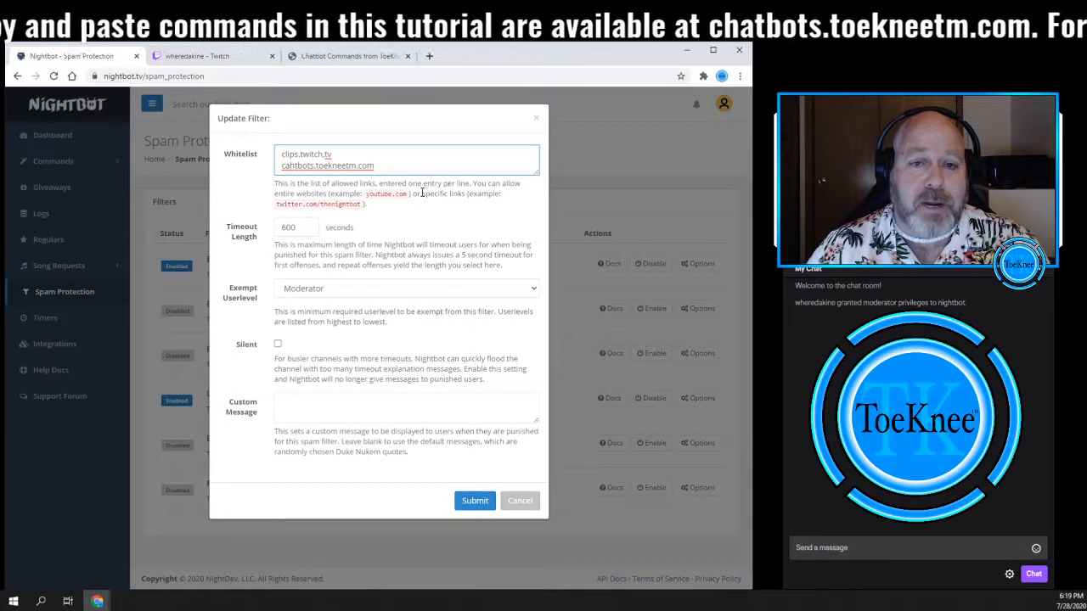
pyautogui.moveTo(282, 166); pyautogui.dragTo(294, 166)
pyautogui.write('cha')
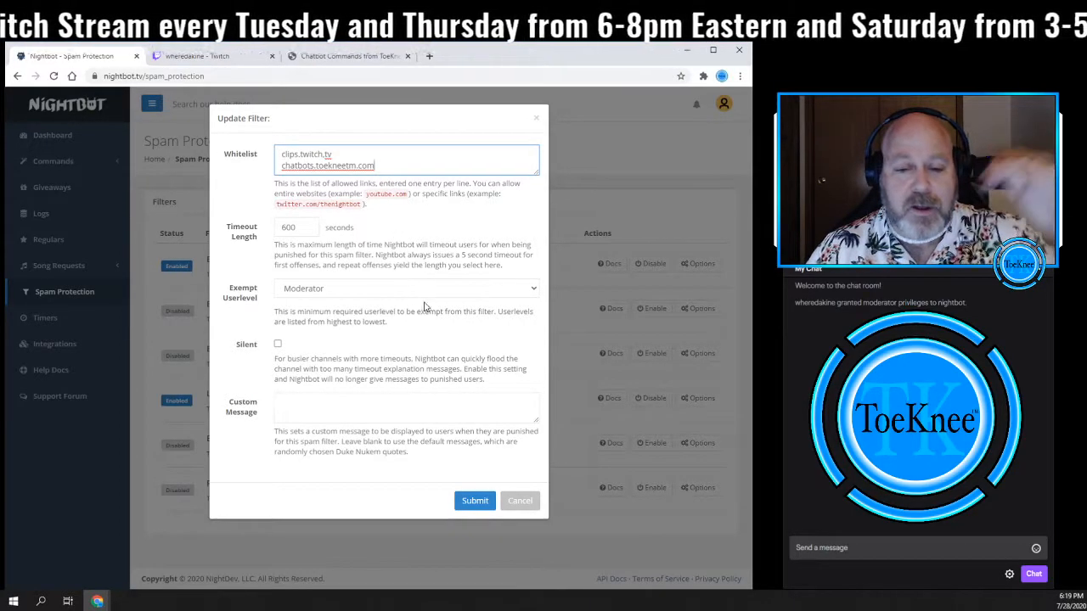
# - Set the Links filter's exempt userlevel to VIP and submit the filter
pyautogui.click(391, 290)
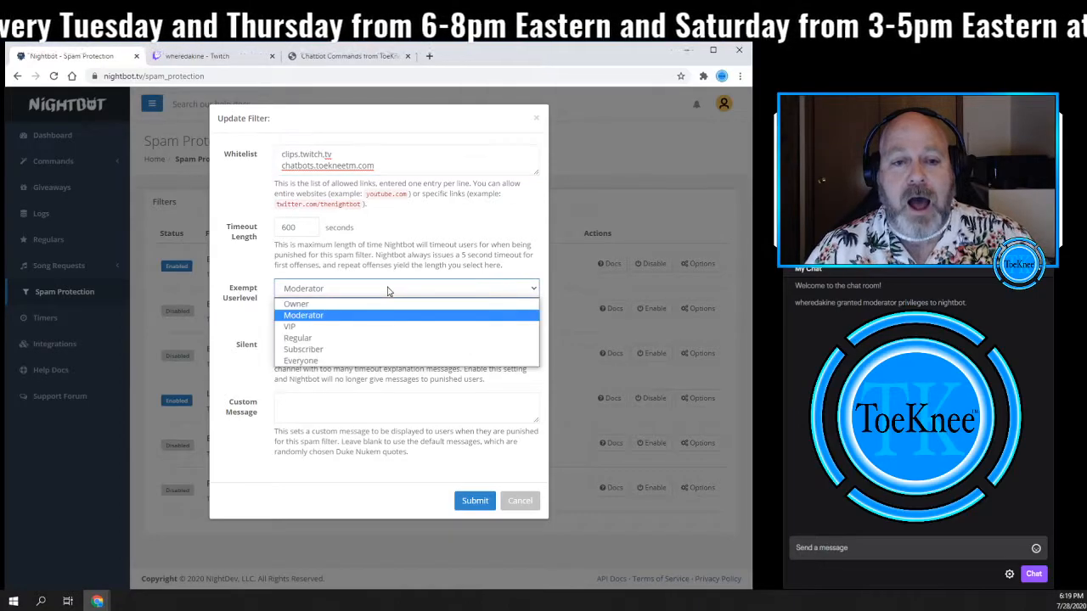
pyautogui.click(363, 327)
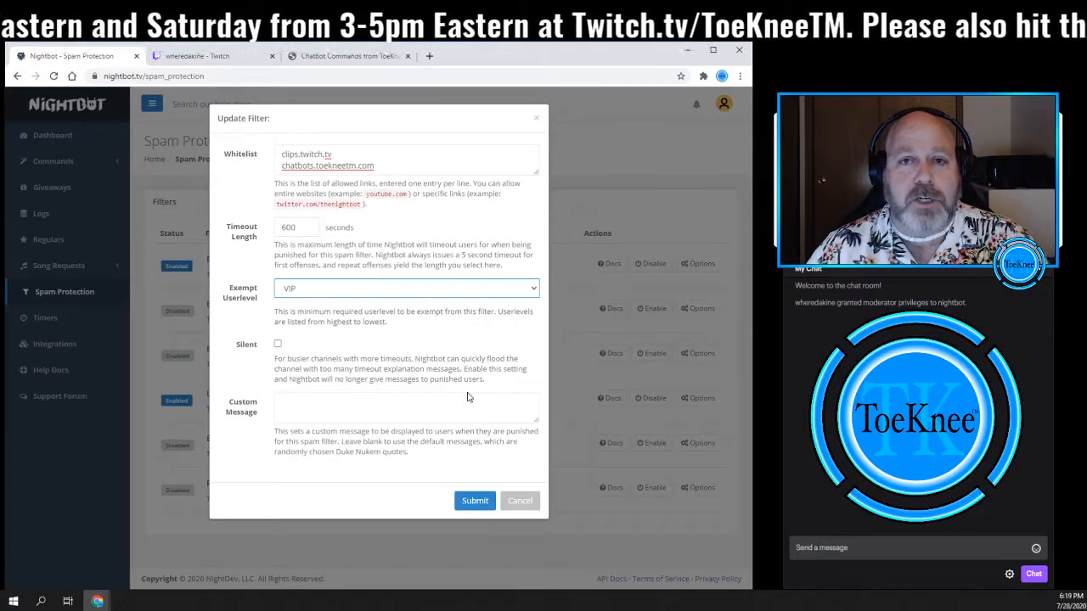
pyautogui.click(470, 501)
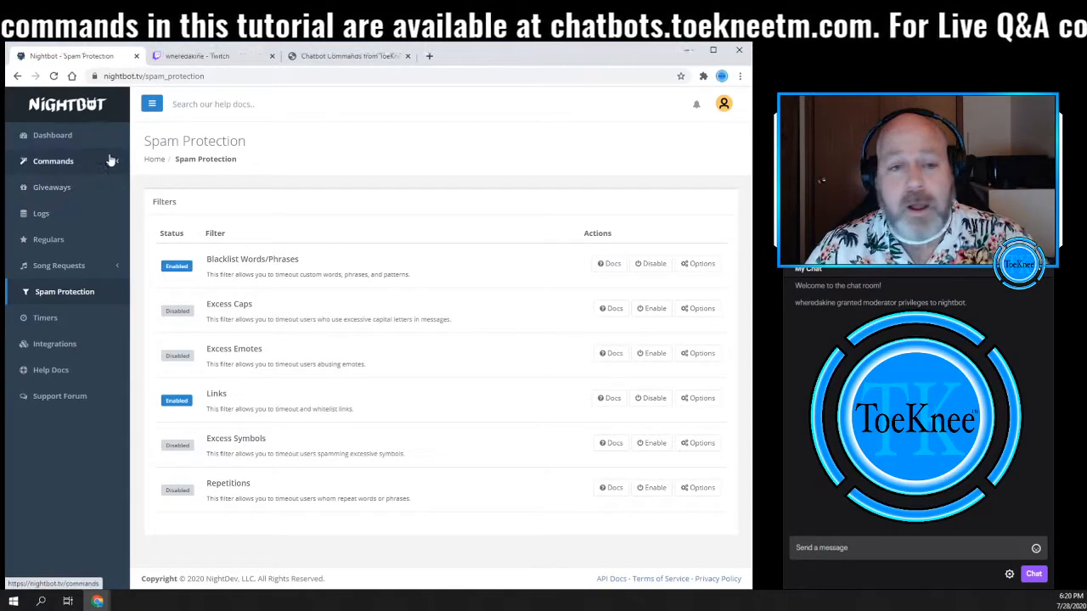
# - Open the Nightbot commands page on the chatbots.toekneetm.com tab, toggling dark mode on and back off
pyautogui.click(314, 57)
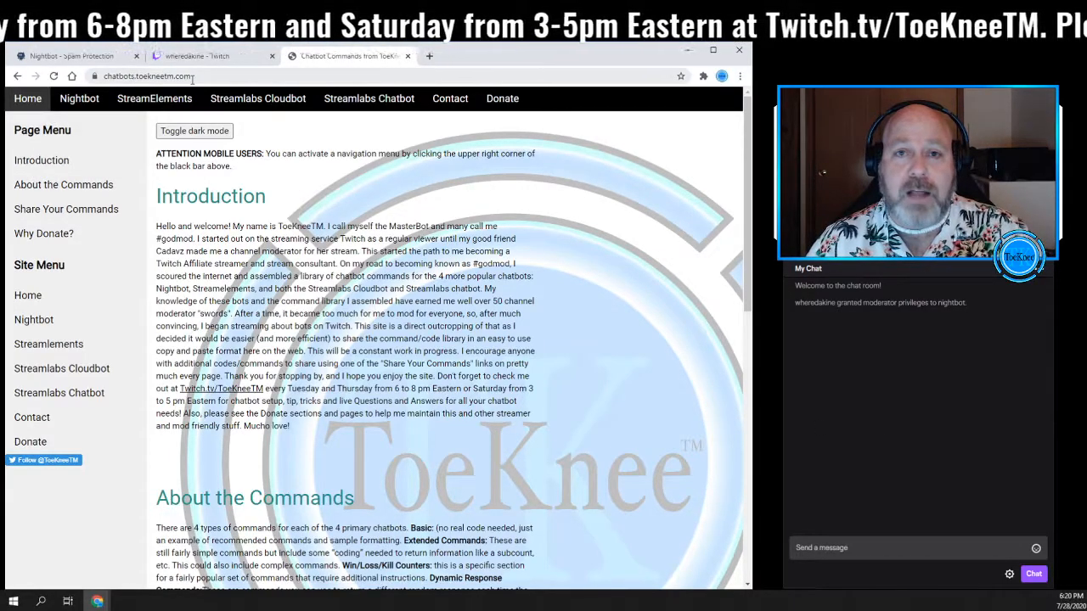
pyautogui.click(74, 101)
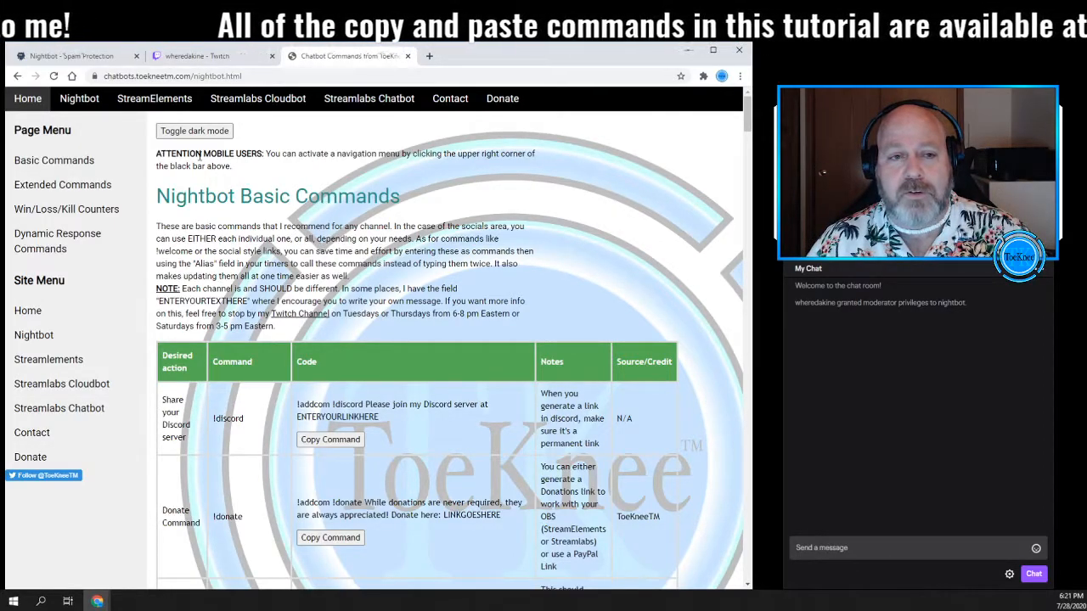
pyautogui.click(187, 134)
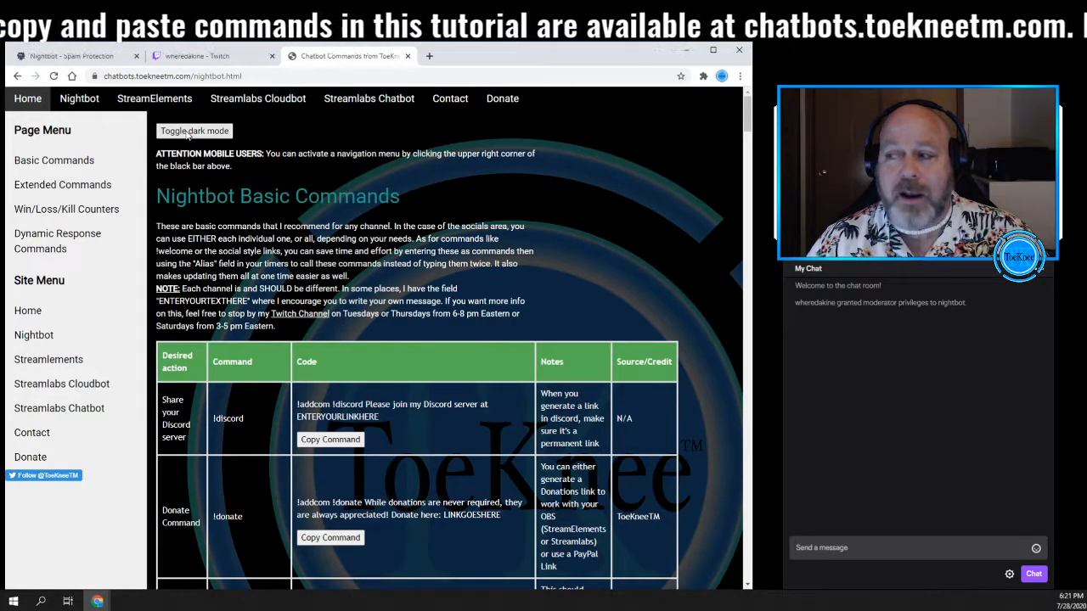
pyautogui.click(188, 134)
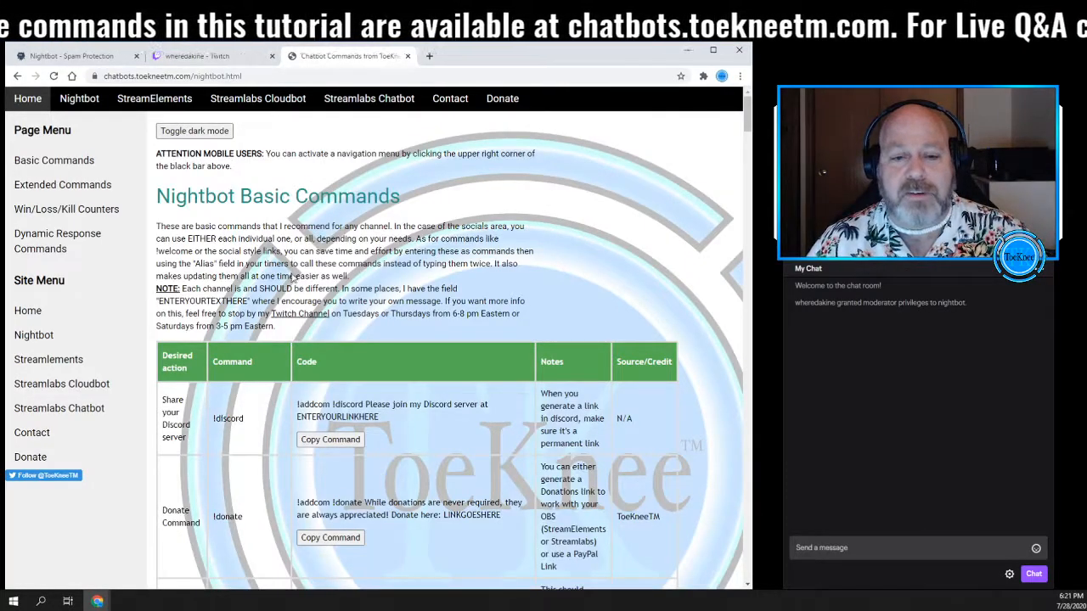
# - Copy the !discord addcom command and paste it into the stream chat message box
pyautogui.scroll(-2, 293, 297)
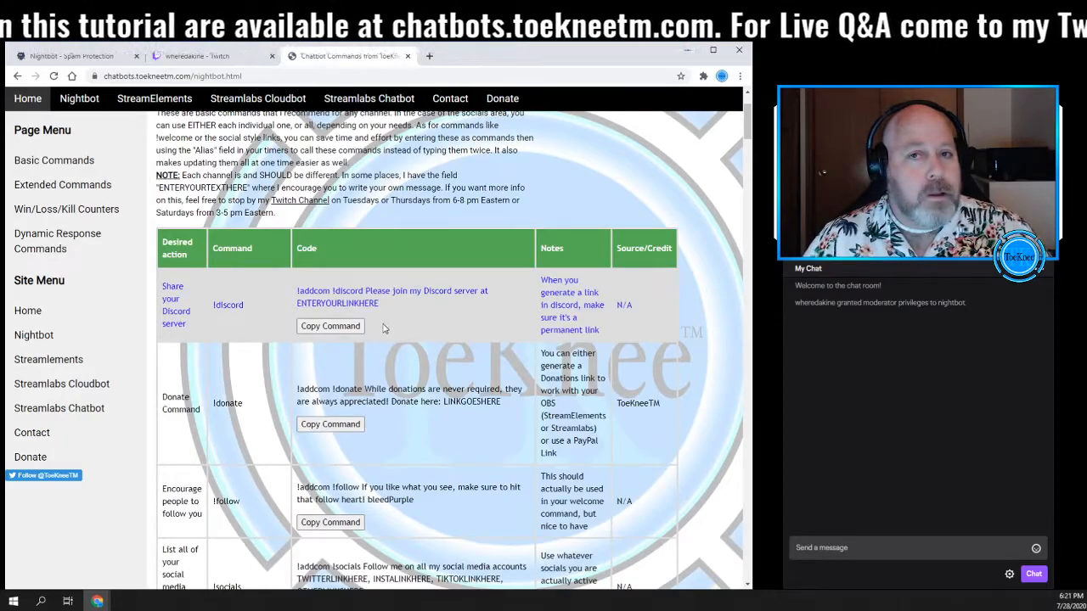
pyautogui.click(331, 327)
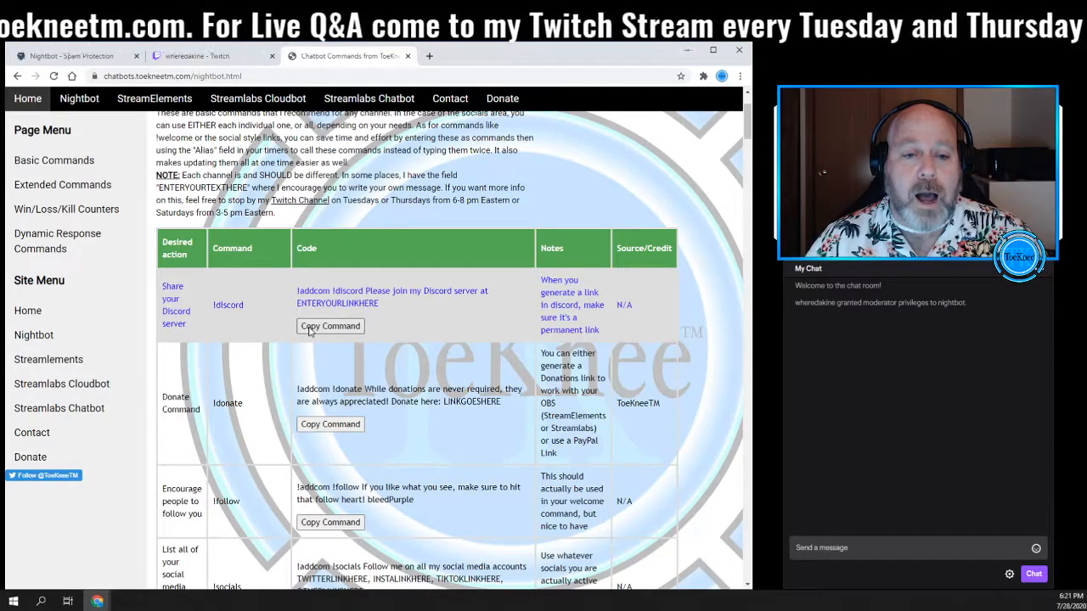
pyautogui.click(849, 548)
pyautogui.rightClick(822, 548)
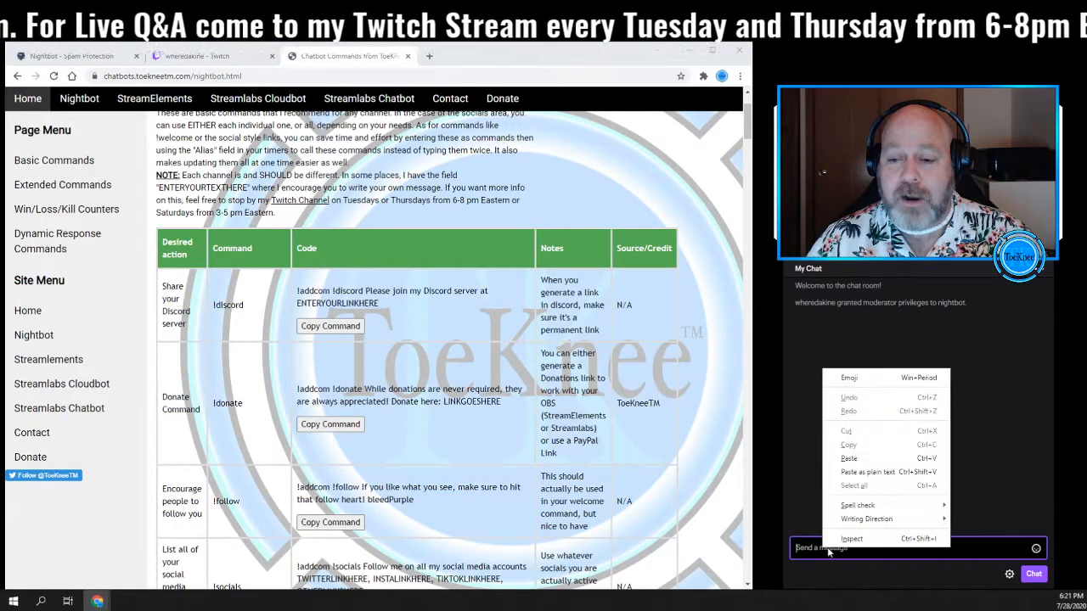
pyautogui.click(854, 462)
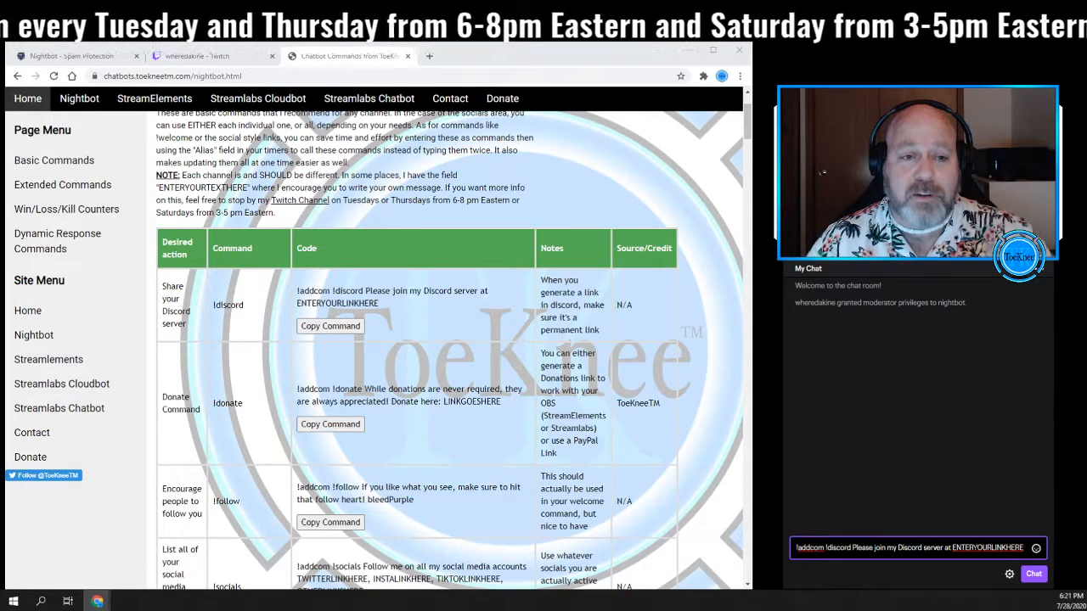
# - Replace ENTERYOURLINKHERE with the Discord invite link and send the !discord command in chat
pyautogui.hotkey('ctrl', 'shift', 'Left')
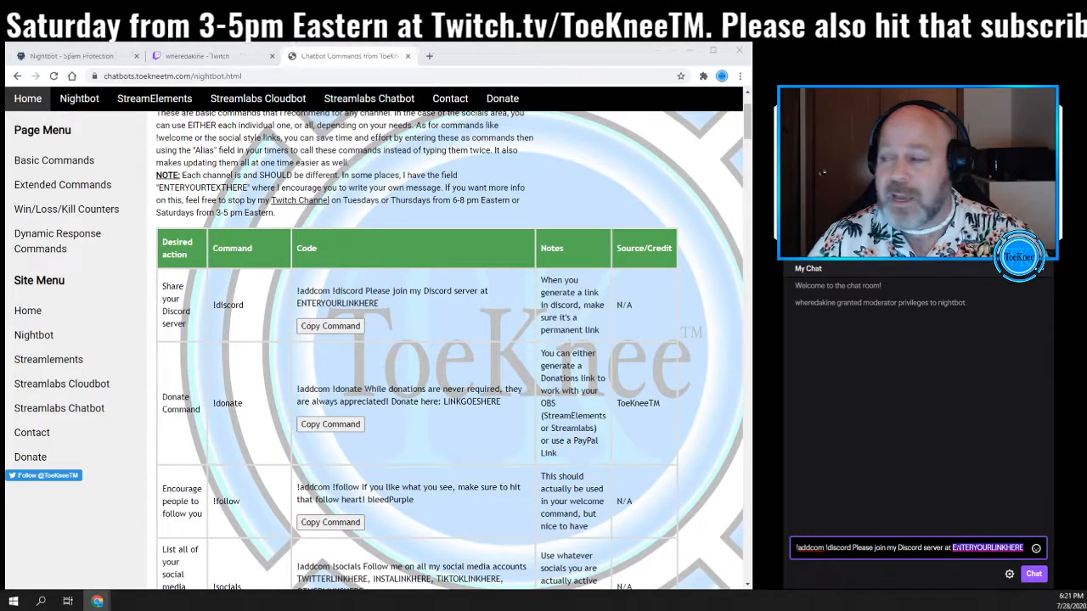
pyautogui.hotkey('alt', 'Tab')
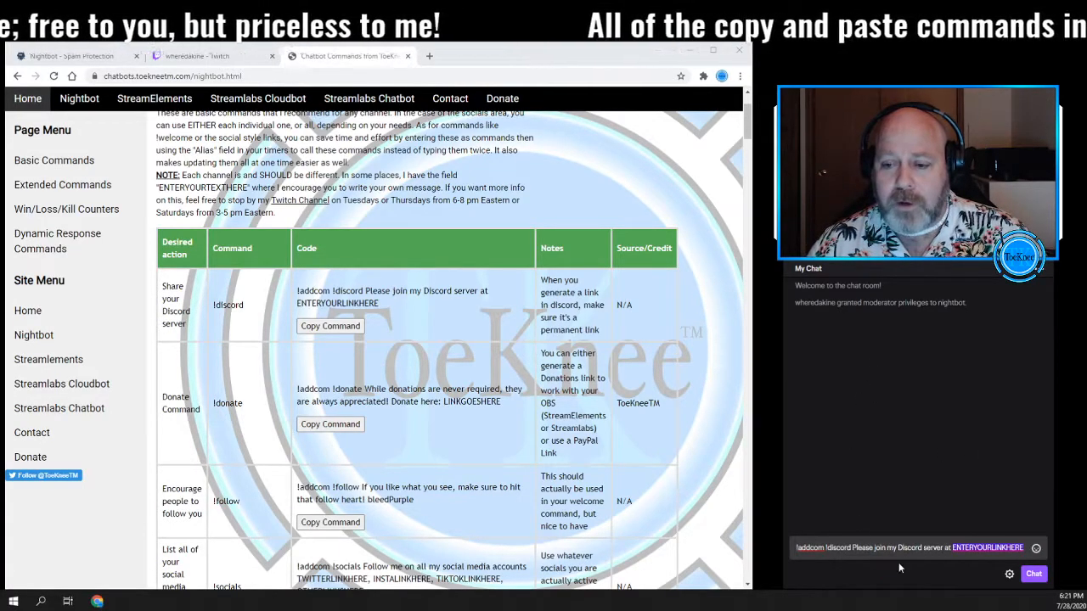
pyautogui.rightClick(985, 550)
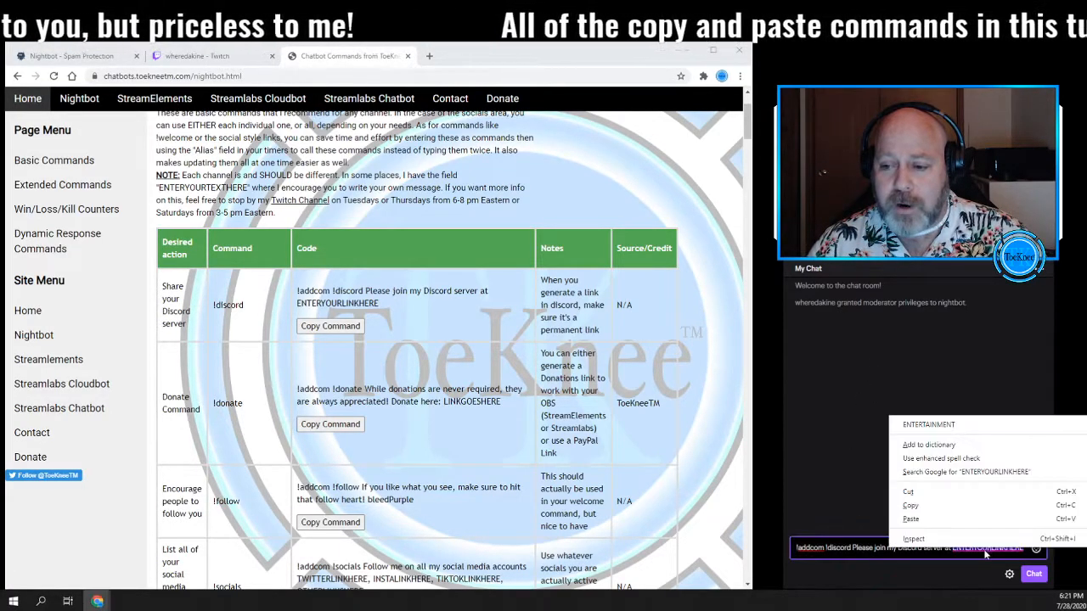
pyautogui.click(926, 519)
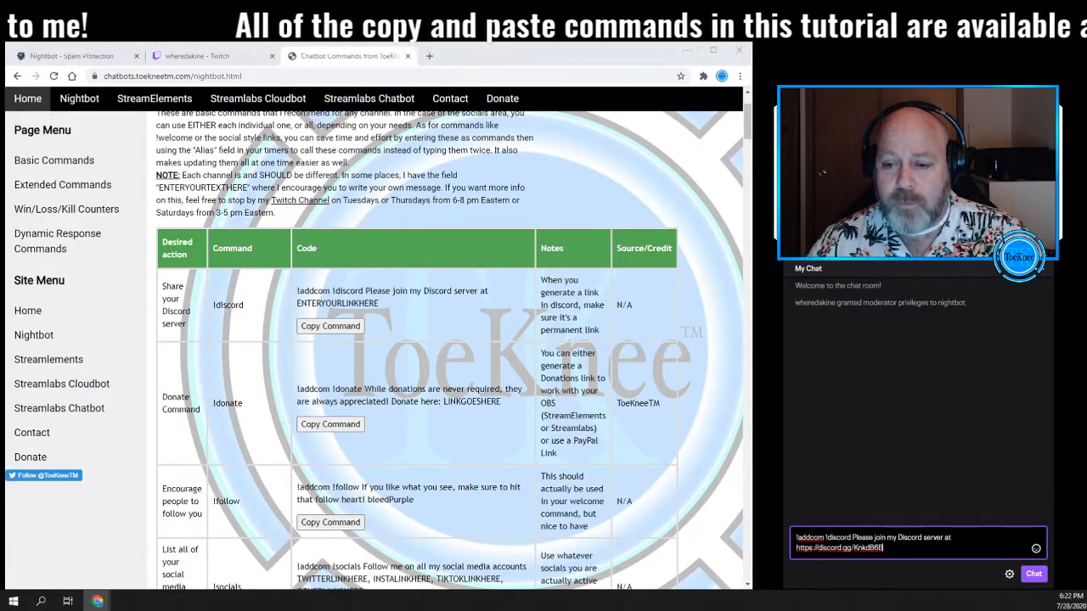
pyautogui.press('Return')
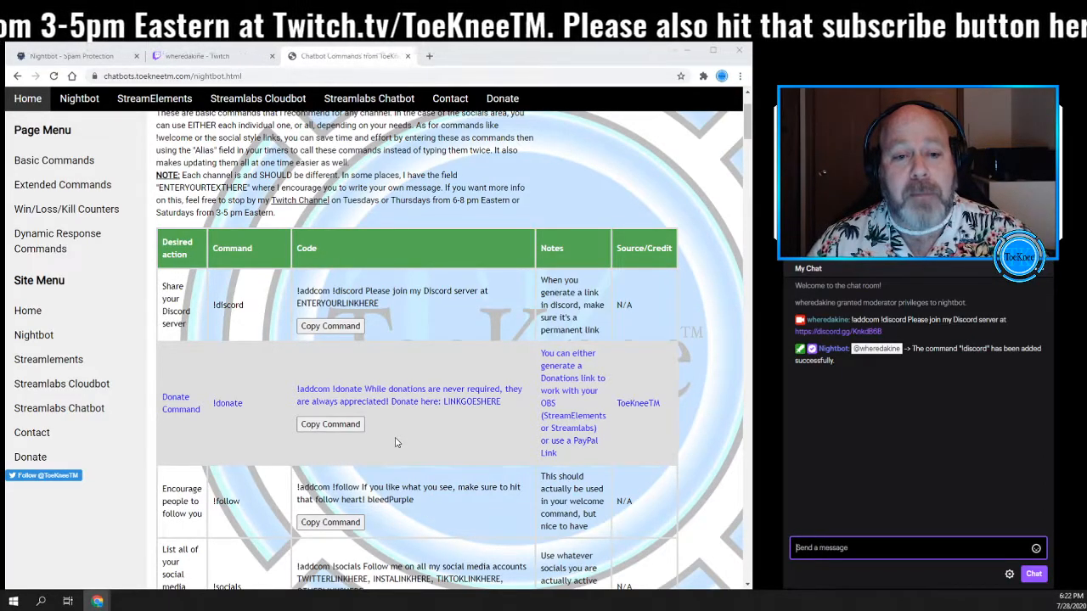
# - Add the !donate command in chat, replacing LINKGOESHERE with paypal.me/ToeKneeTM before sending
pyautogui.click(313, 426)
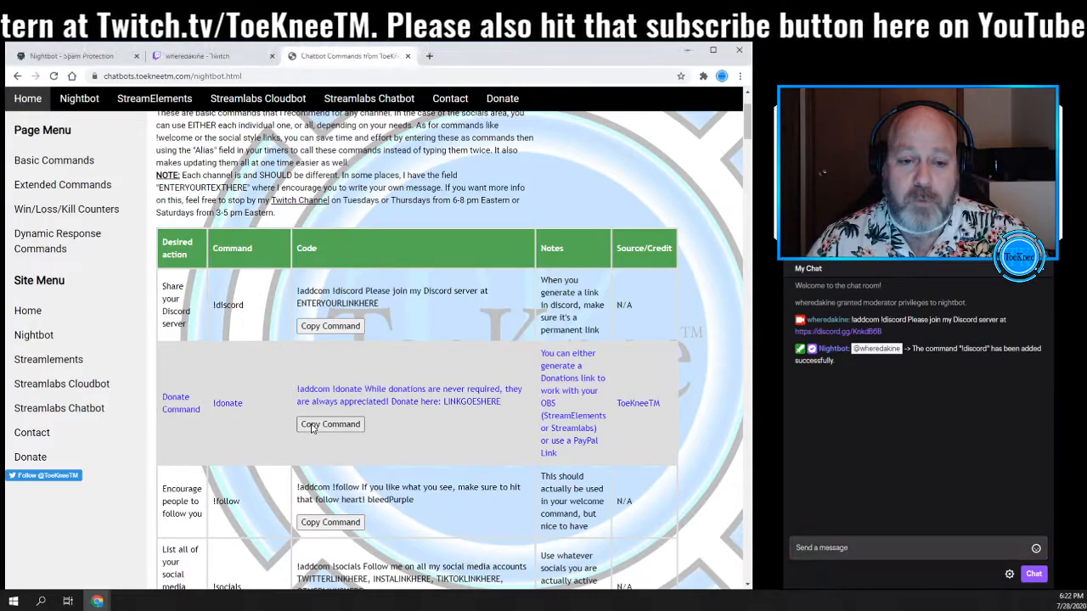
pyautogui.rightClick(820, 552)
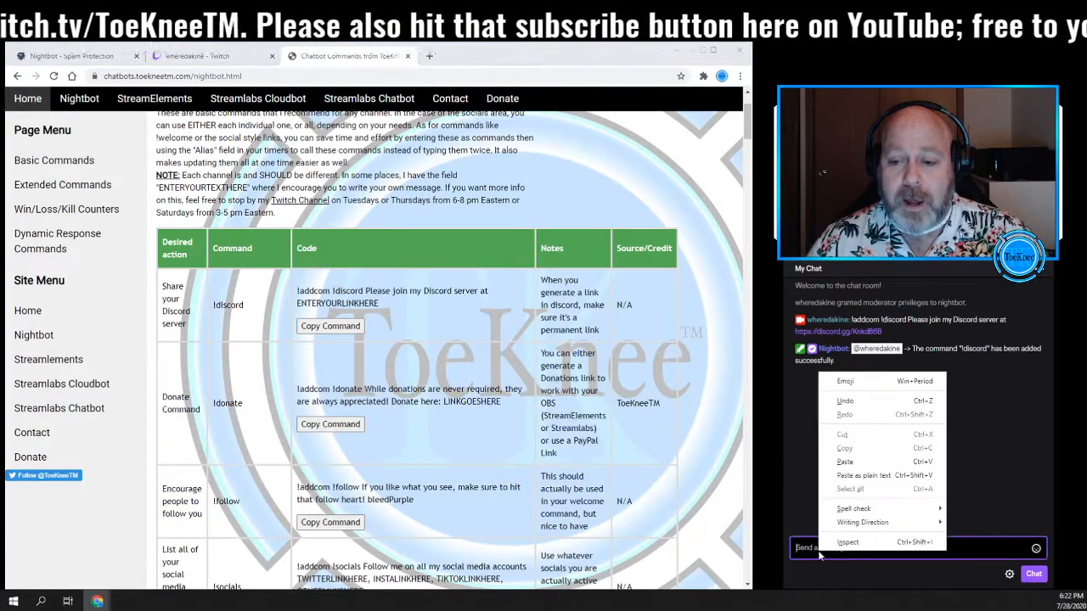
pyautogui.click(845, 462)
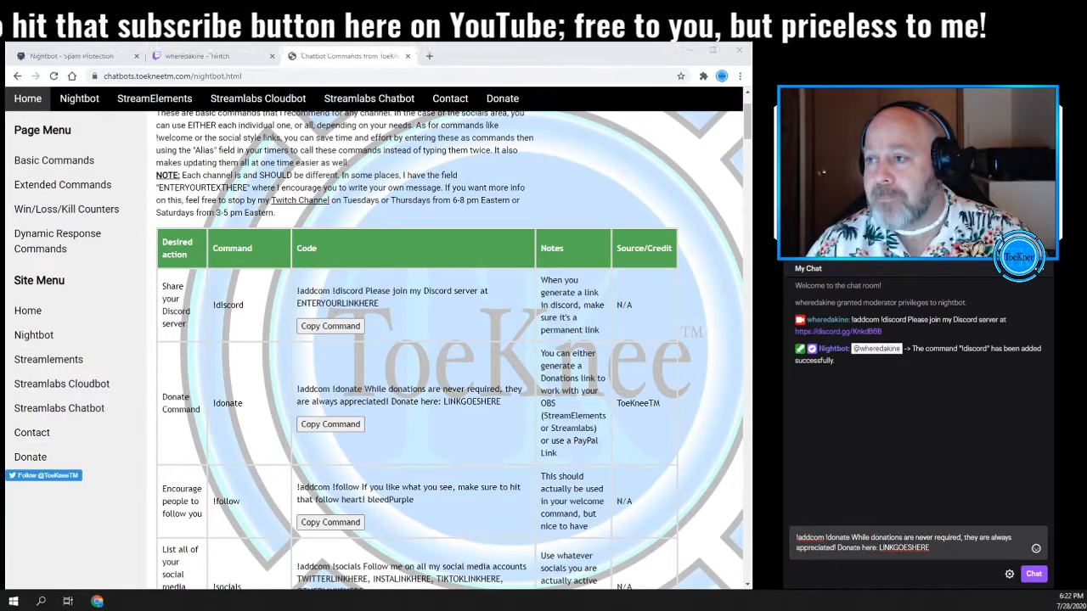
pyautogui.click(904, 547)
pyautogui.rightClick(904, 547)
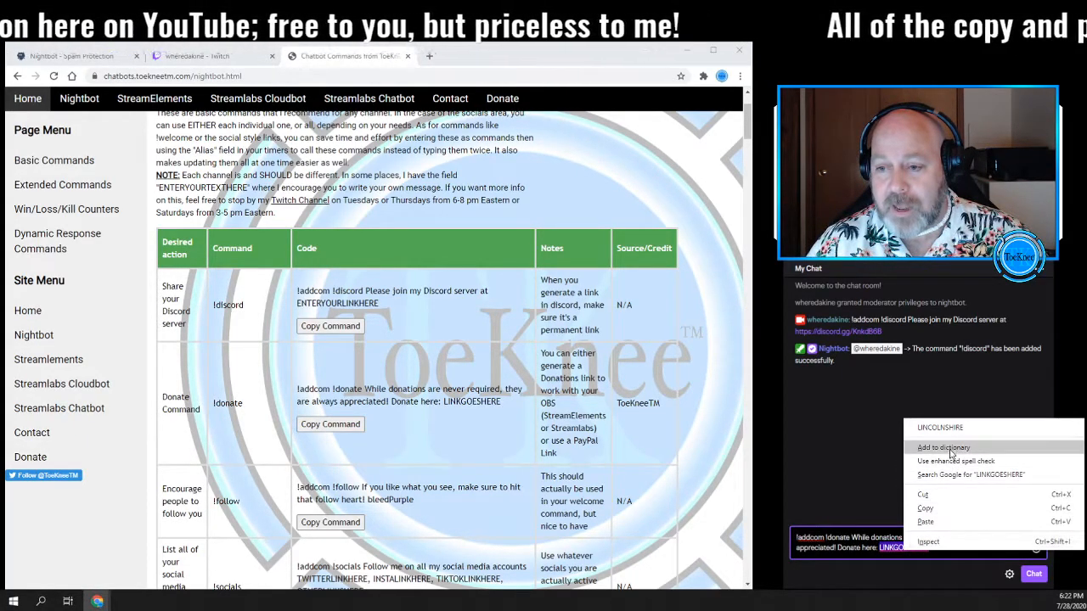
pyautogui.click(933, 523)
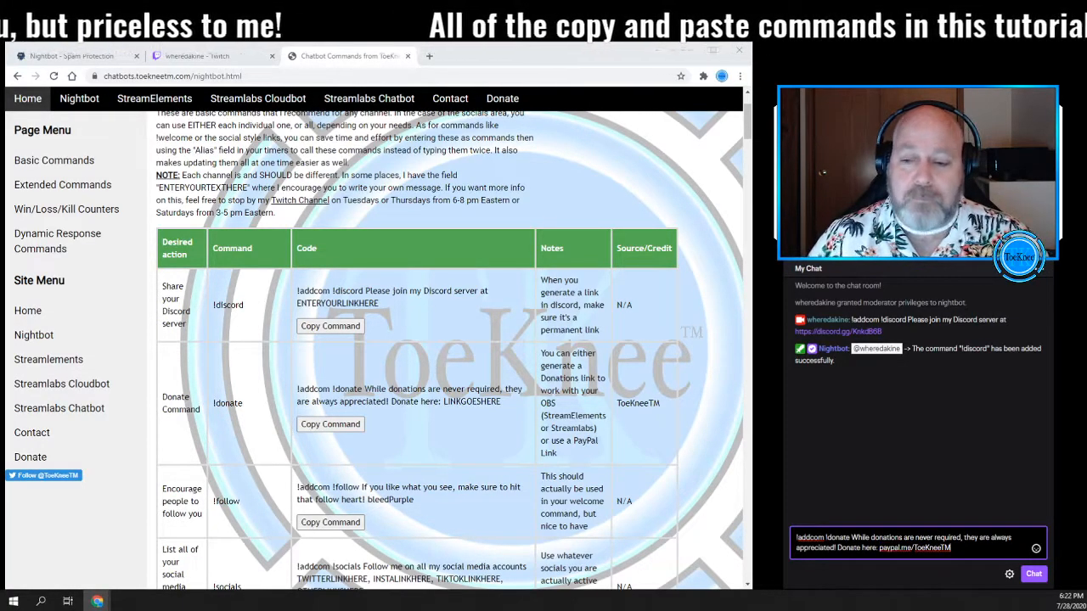
pyautogui.press('Return')
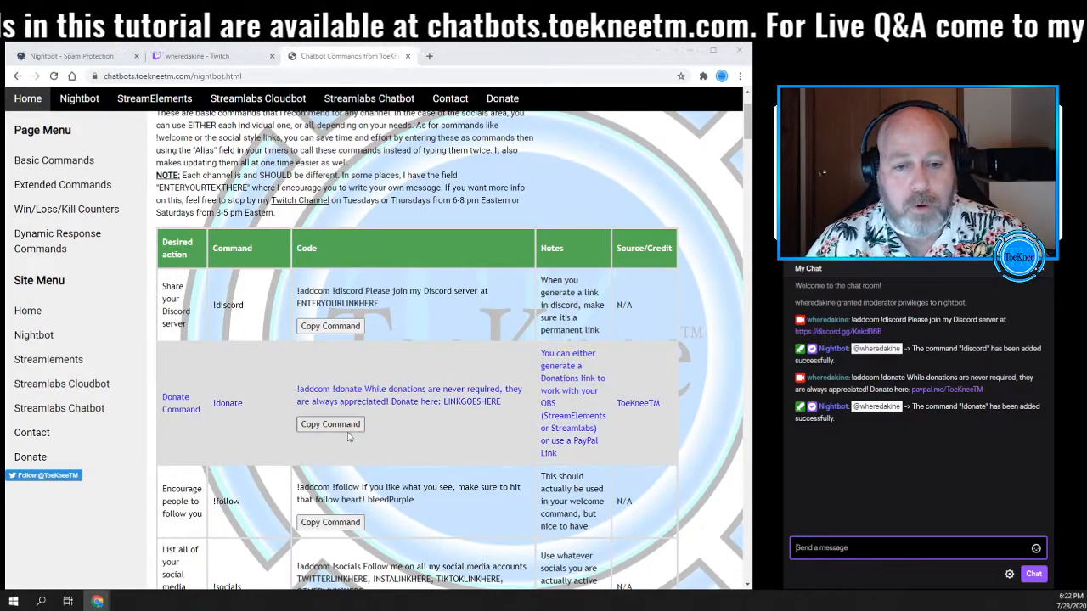
# - Copy the !follow addcom command and send it unchanged in the stream chat
pyautogui.scroll(-3, 361, 437)
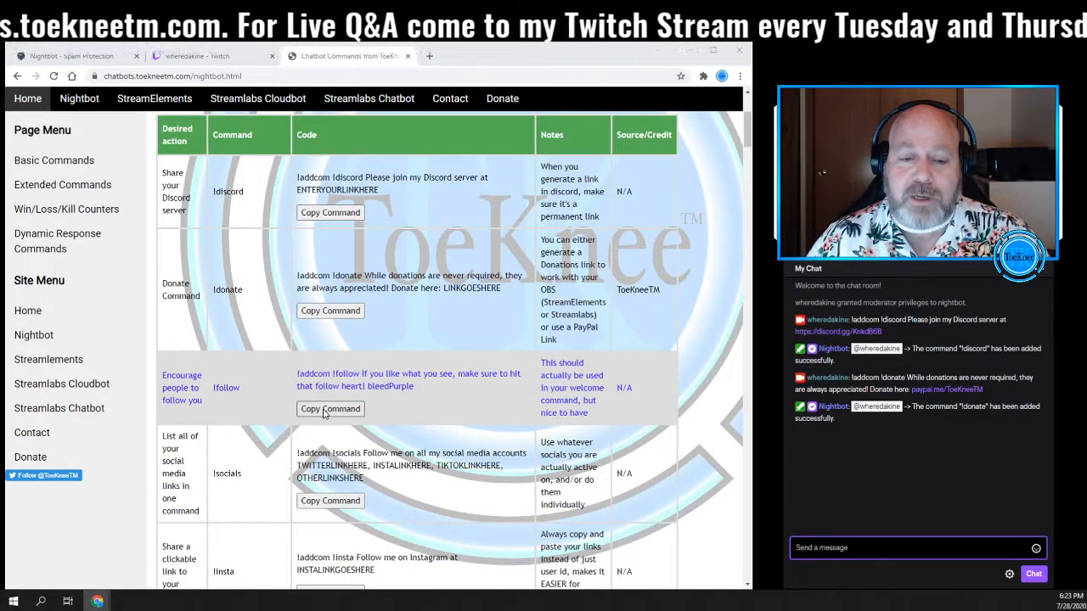
pyautogui.click(323, 411)
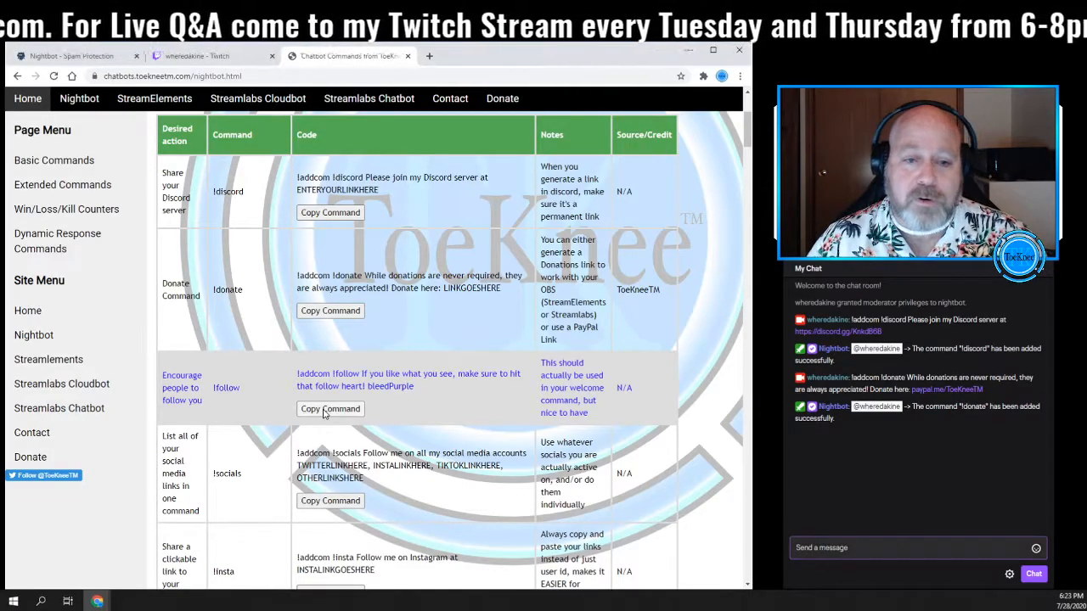
pyautogui.rightClick(828, 552)
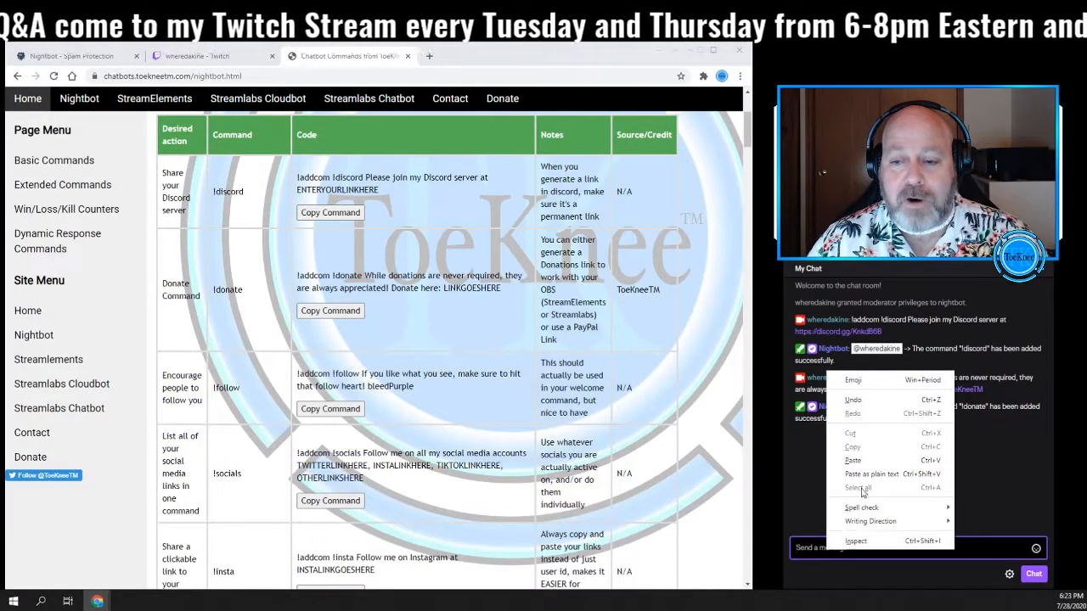
pyautogui.click(853, 461)
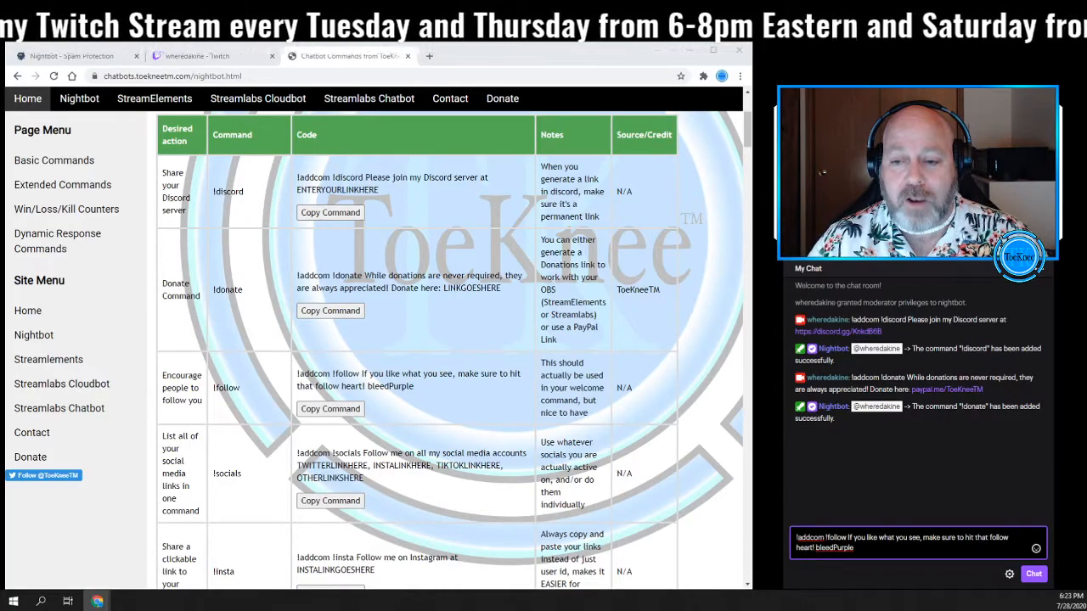
pyautogui.press('Return')
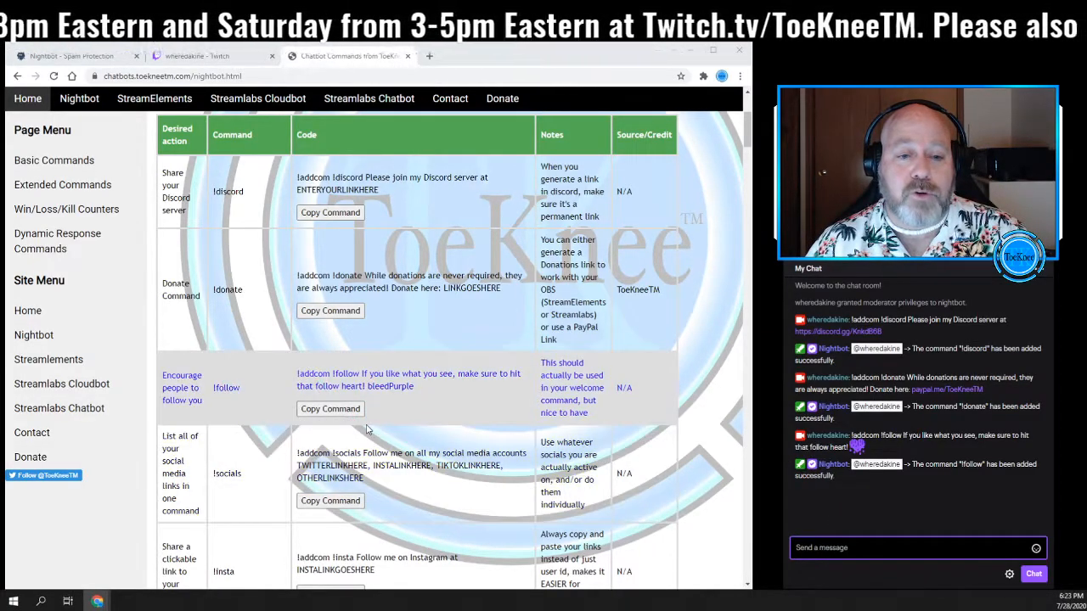
# - Copy the !twitter addcom command from the commands page and paste it into the stream chat message box
pyautogui.scroll(-1, 393, 432)
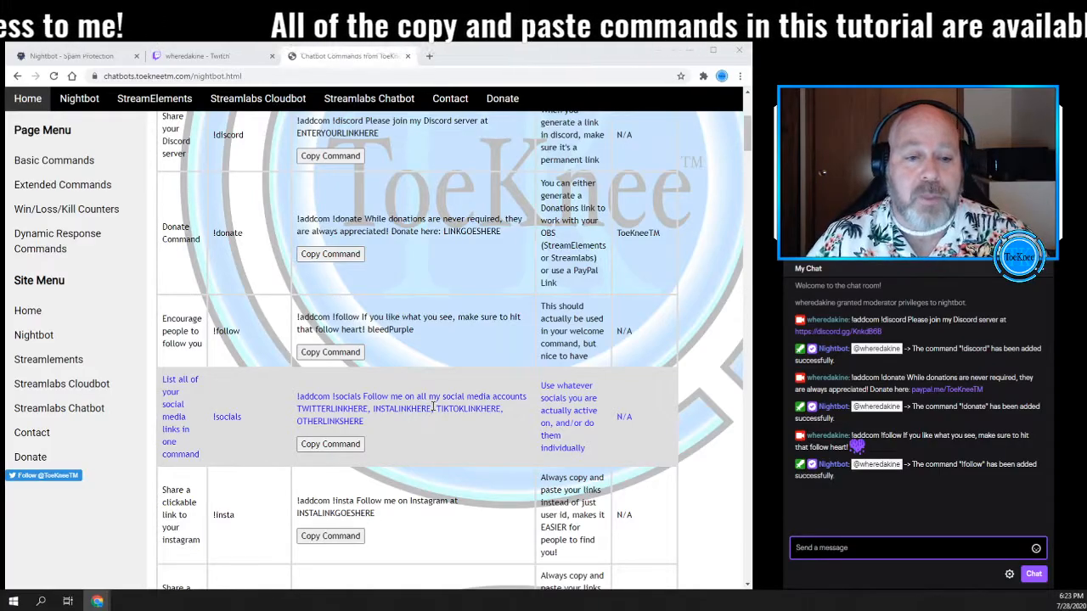
pyautogui.scroll(-1, 430, 410)
pyautogui.scroll(-1, 430, 410)
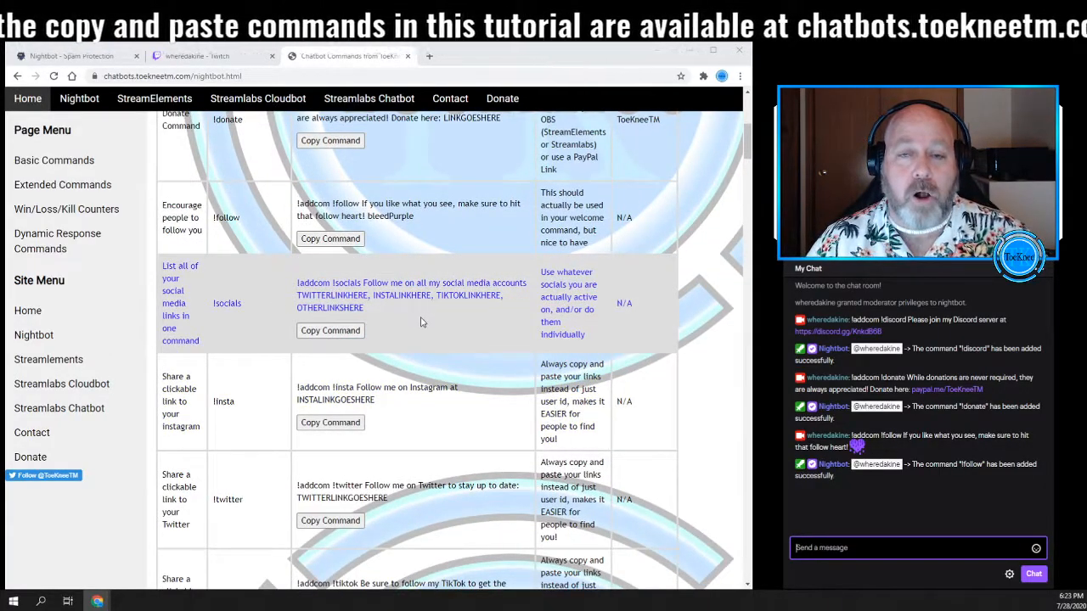
pyautogui.scroll(-1, 405, 420)
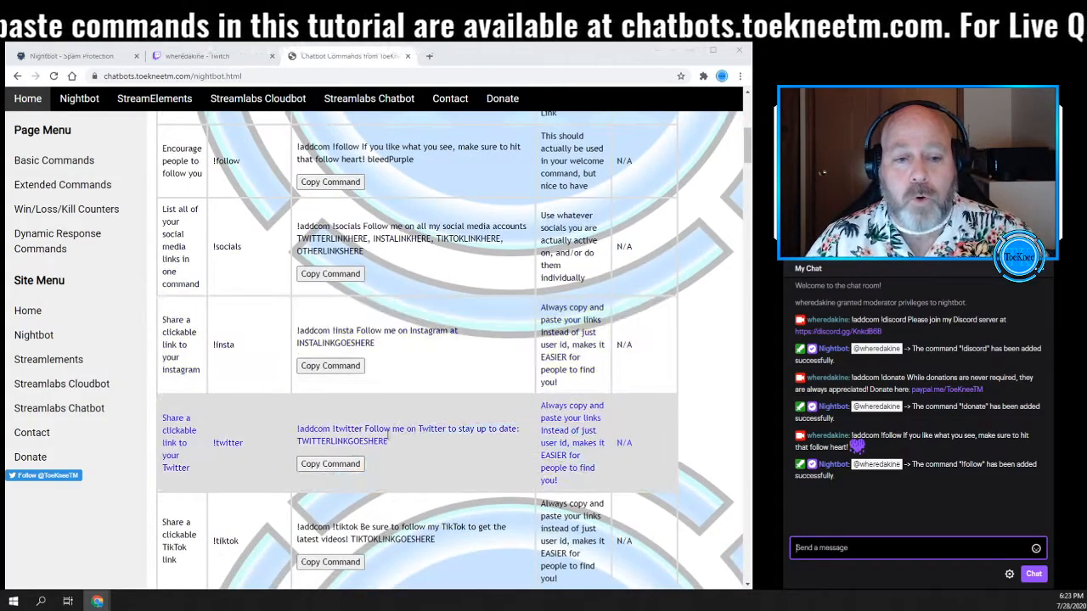
pyautogui.click(321, 466)
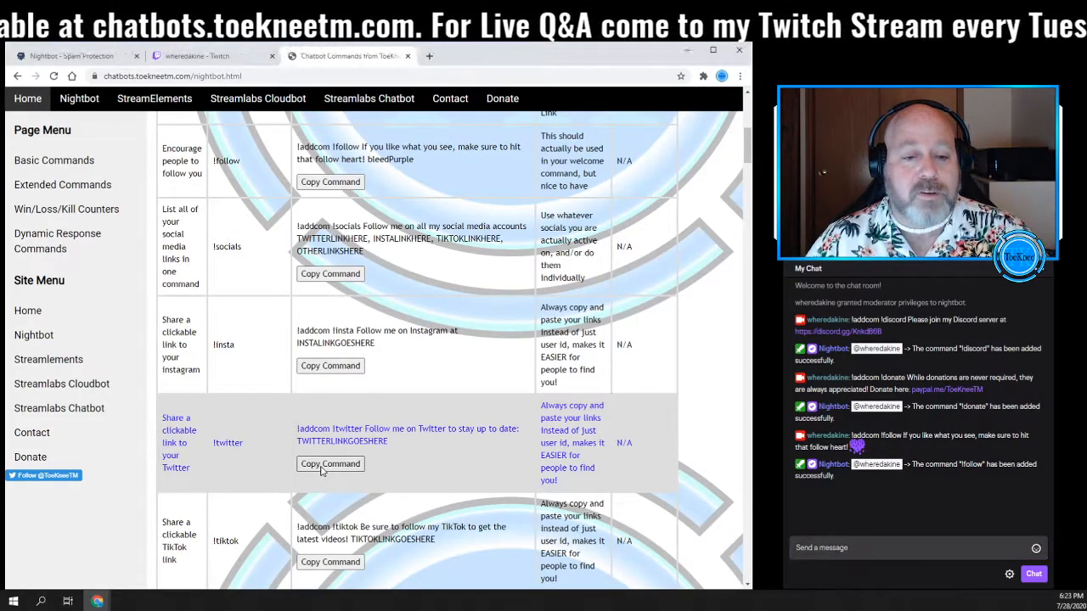
pyautogui.click(798, 552)
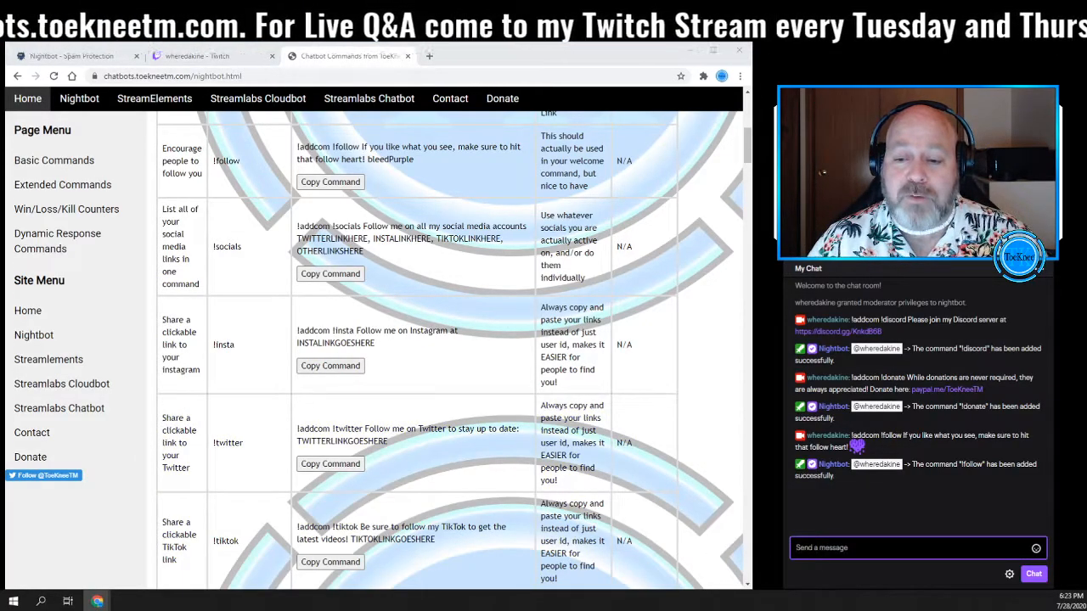
pyautogui.rightClick(808, 550)
pyautogui.click(837, 461)
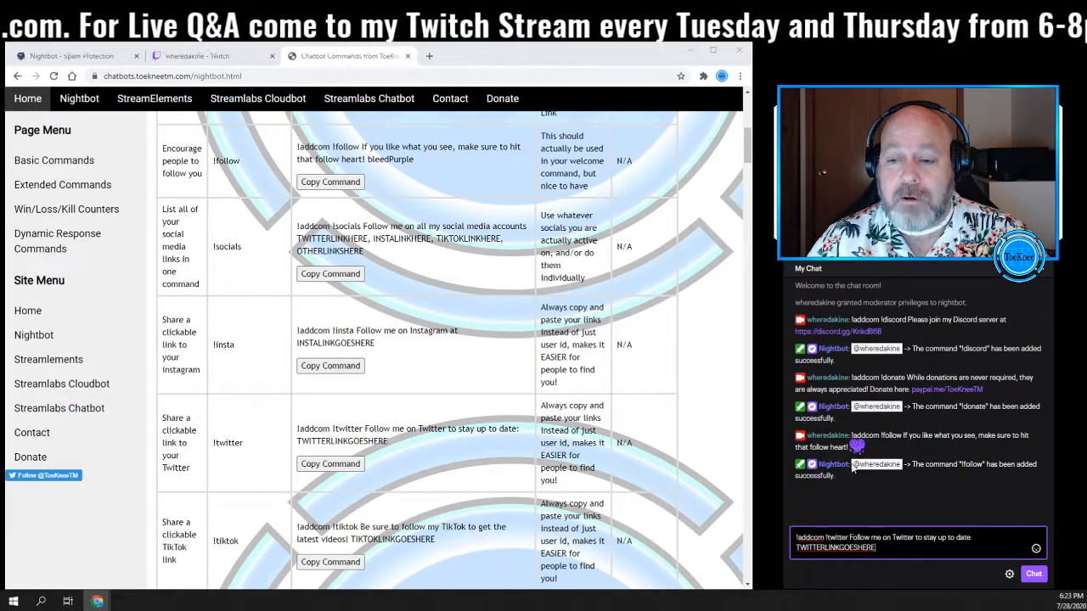
# - Replace TWITTERLINKGOESHERE with Twitter.com/ToeKneeTM and send the !twitter command in chat
pyautogui.doubleClick(834, 548)
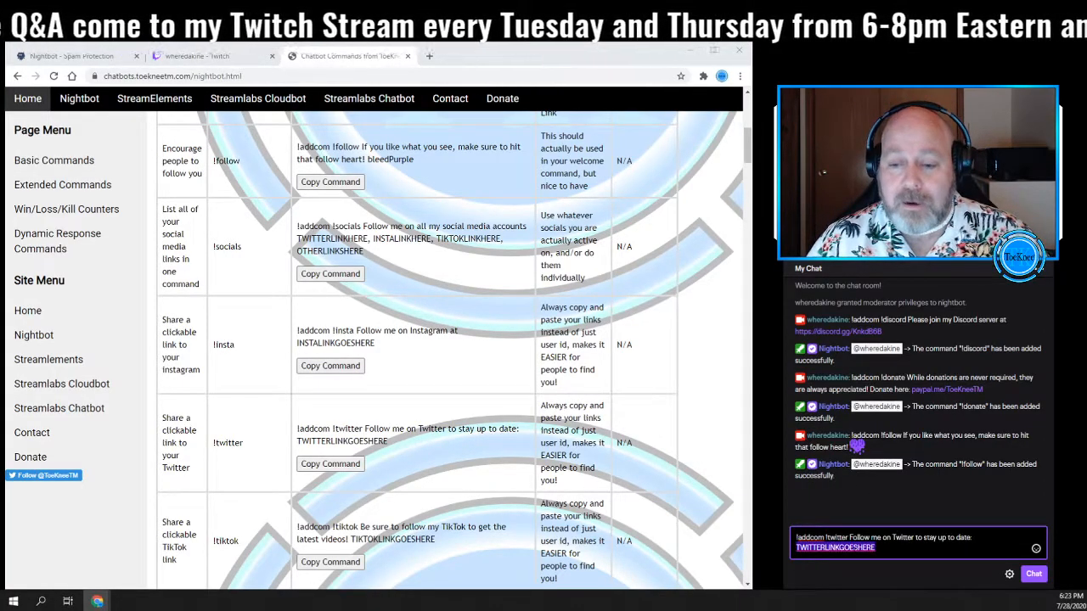
pyautogui.write('Twitt')
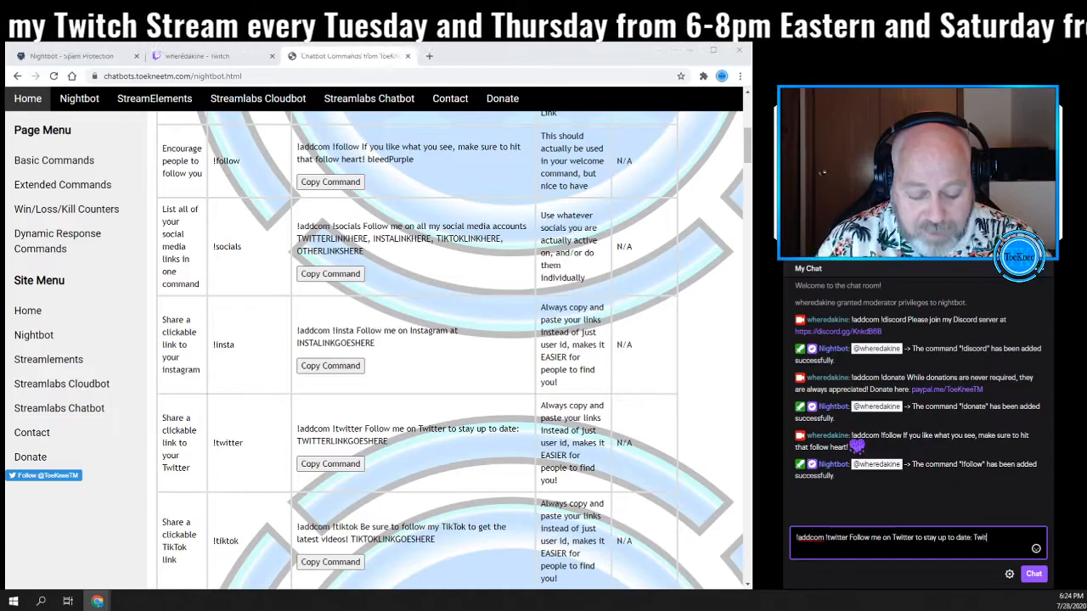
pyautogui.write('er.com')
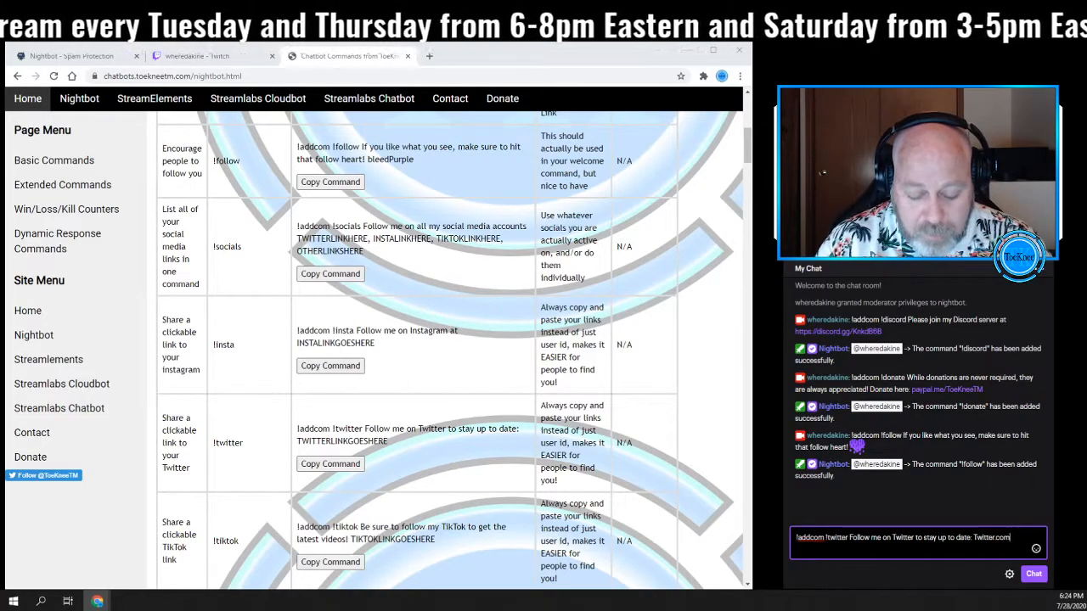
pyautogui.write('/Toe')
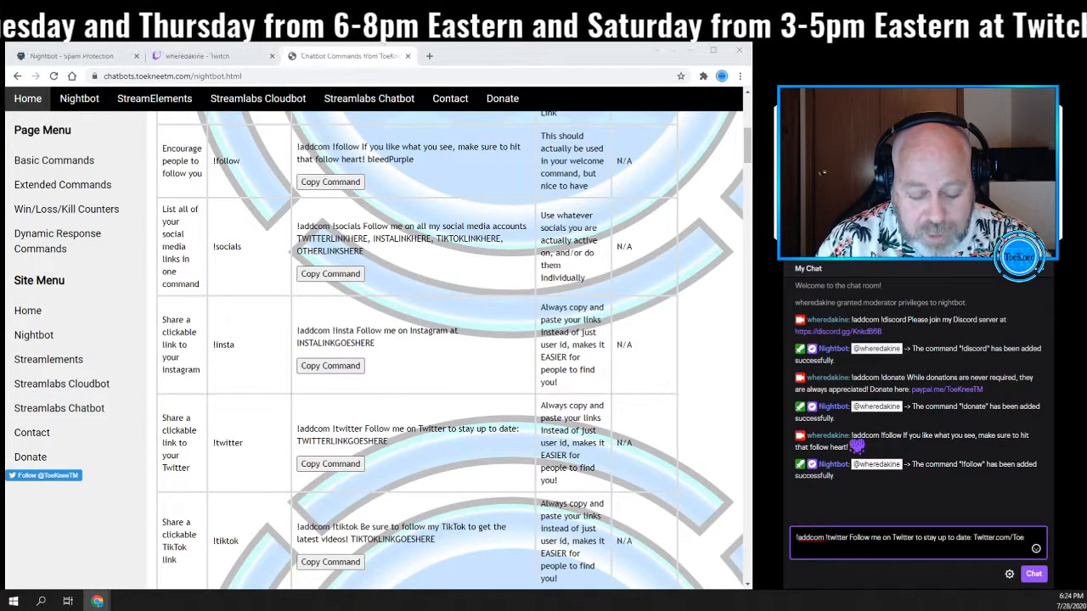
pyautogui.write('KneeTM')
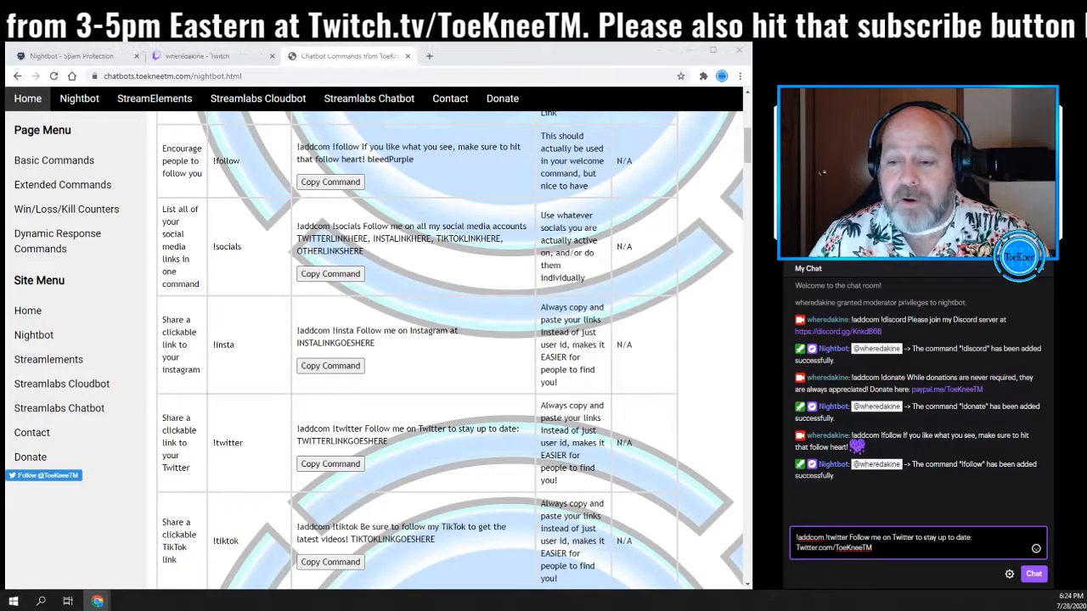
pyautogui.press('Return')
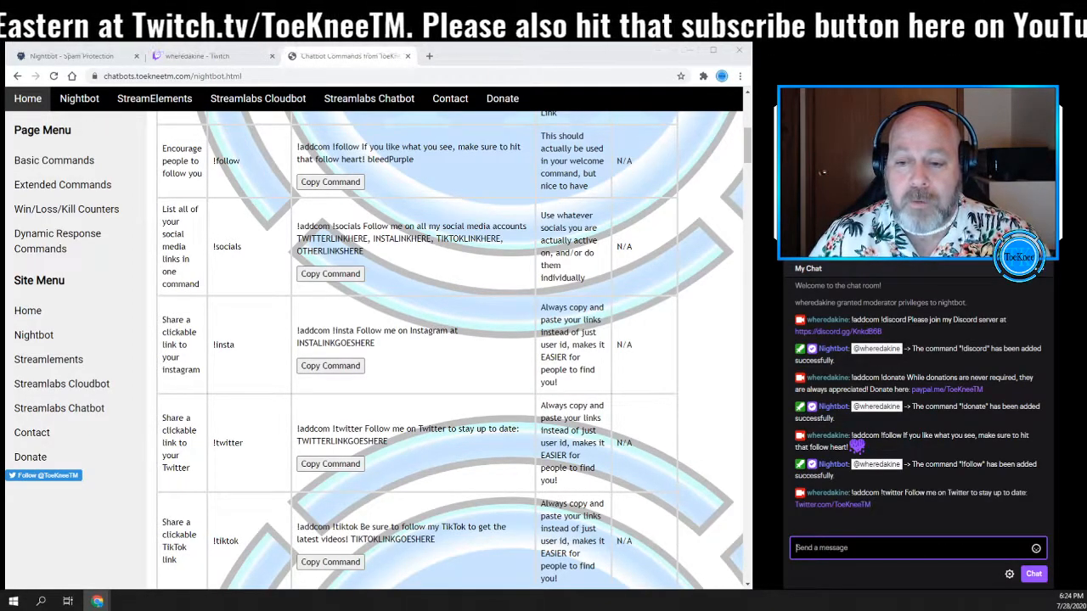
# - Test the new command by sending !twitter in the stream chat
pyautogui.write('!twitter')
pyautogui.press('Return')
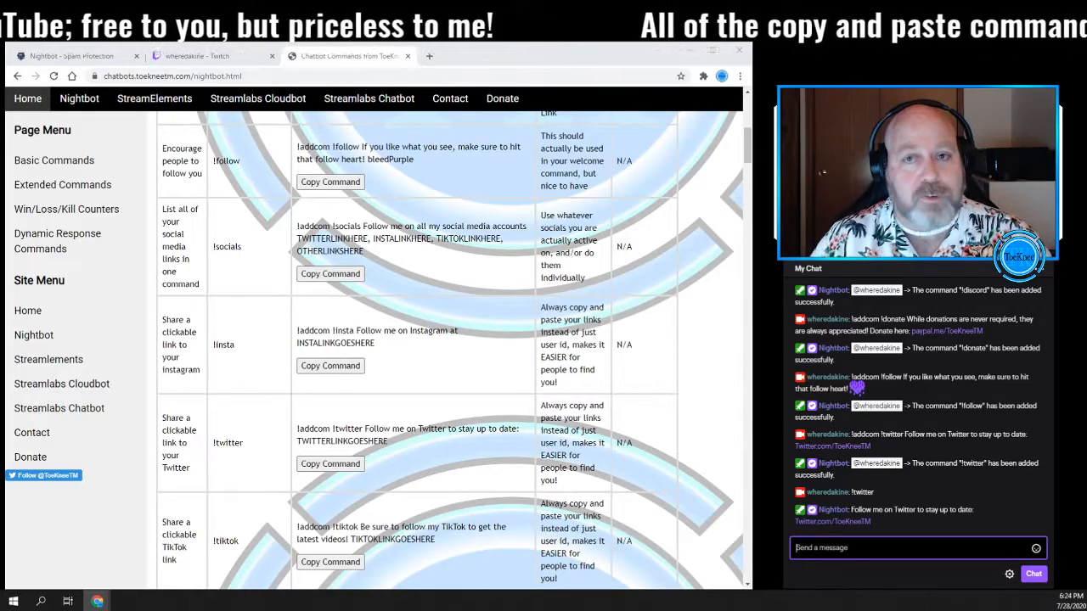
# - Copy the !welcome addcom command, paste it into the stream chat and send it unchanged
pyautogui.scroll(-2, 412, 406)
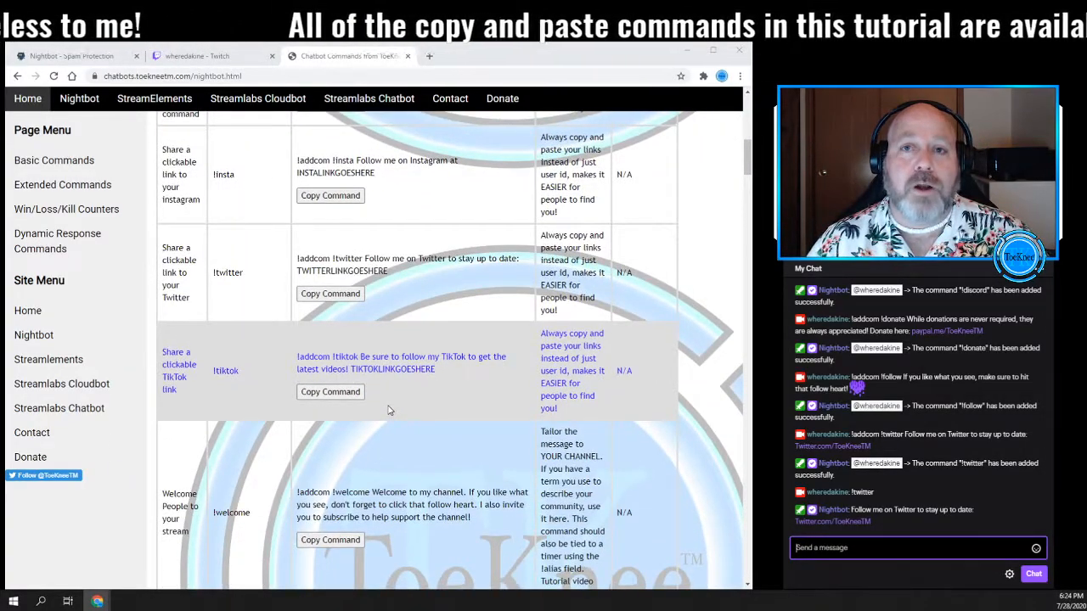
pyautogui.scroll(-2, 389, 410)
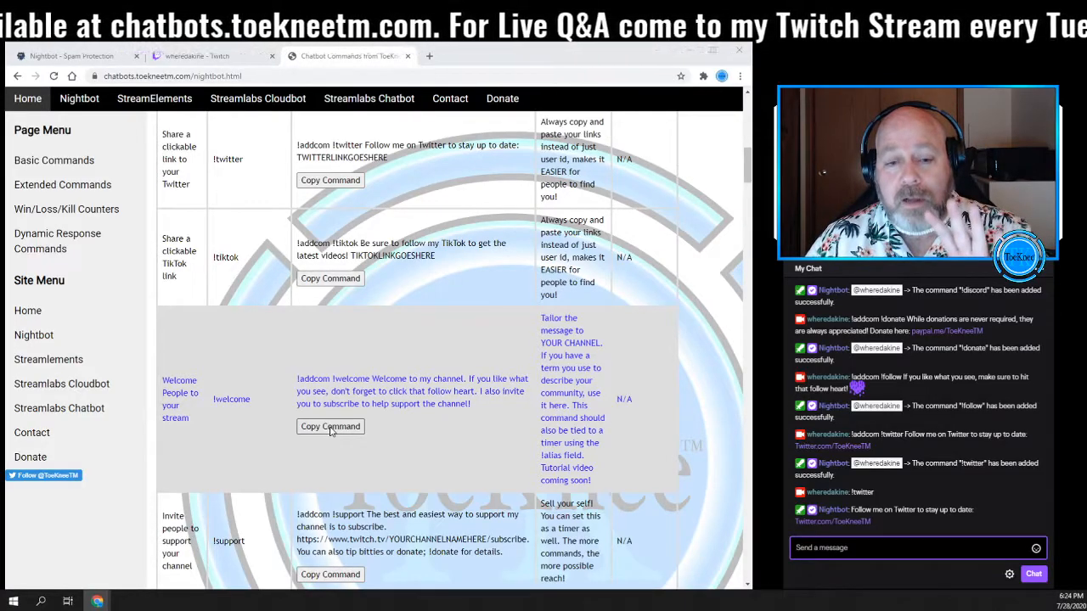
pyautogui.click(330, 427)
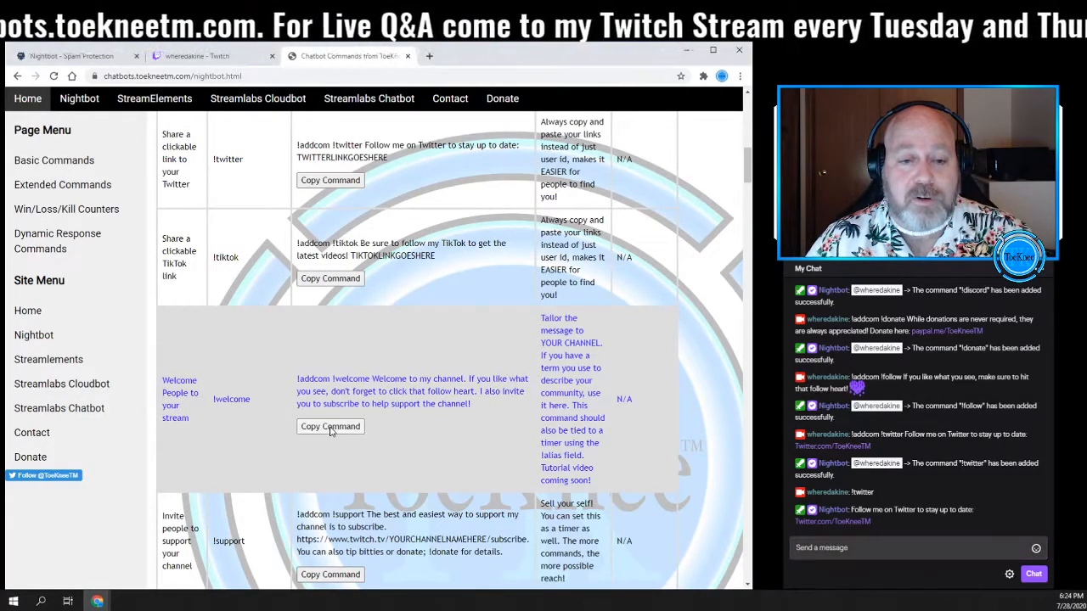
pyautogui.rightClick(813, 552)
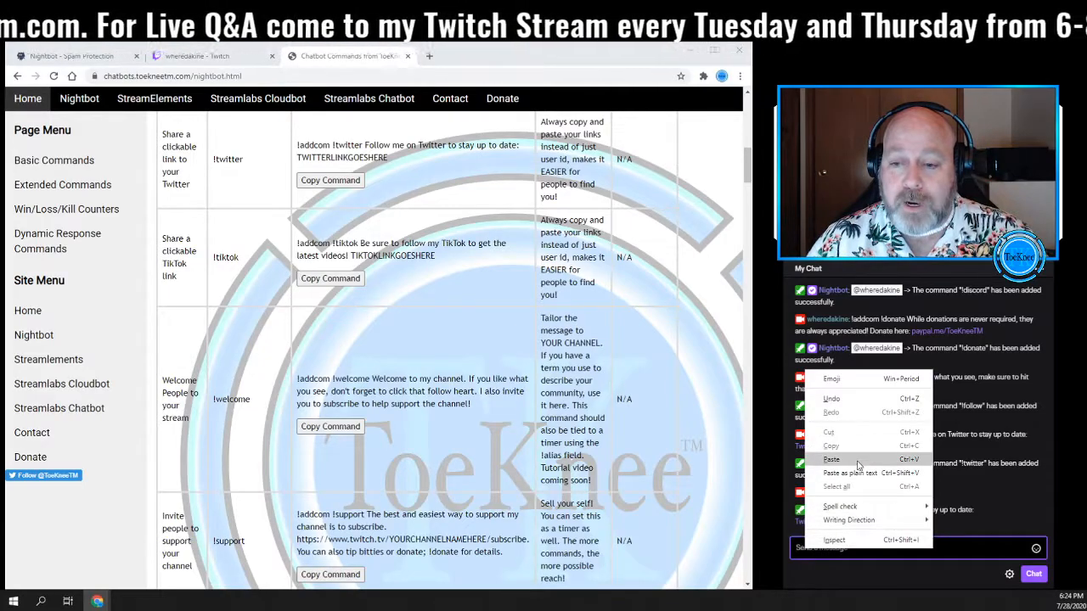
pyautogui.click(831, 460)
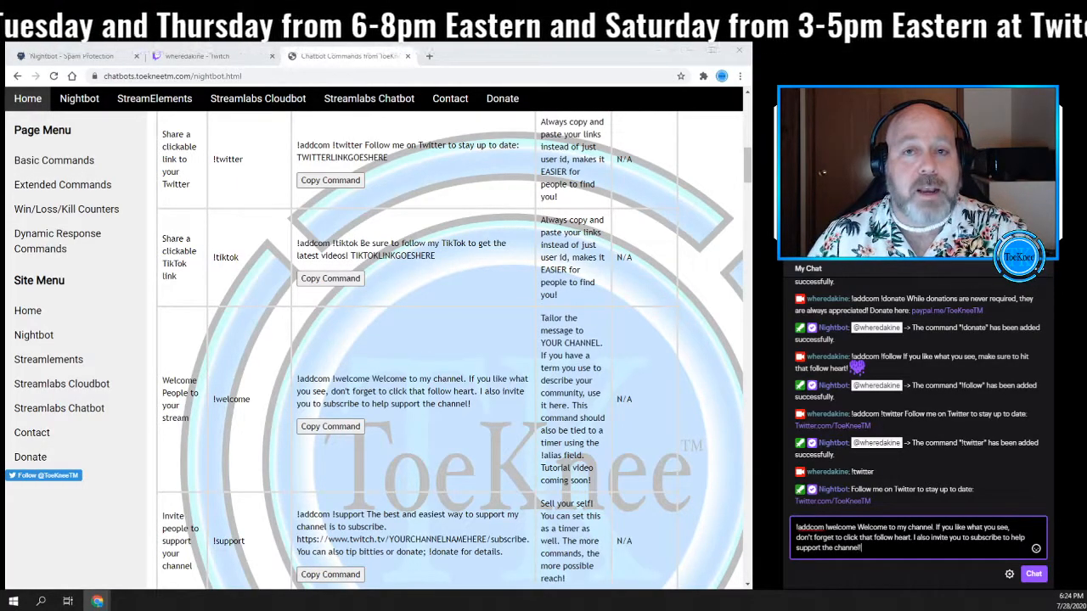
pyautogui.press('Return')
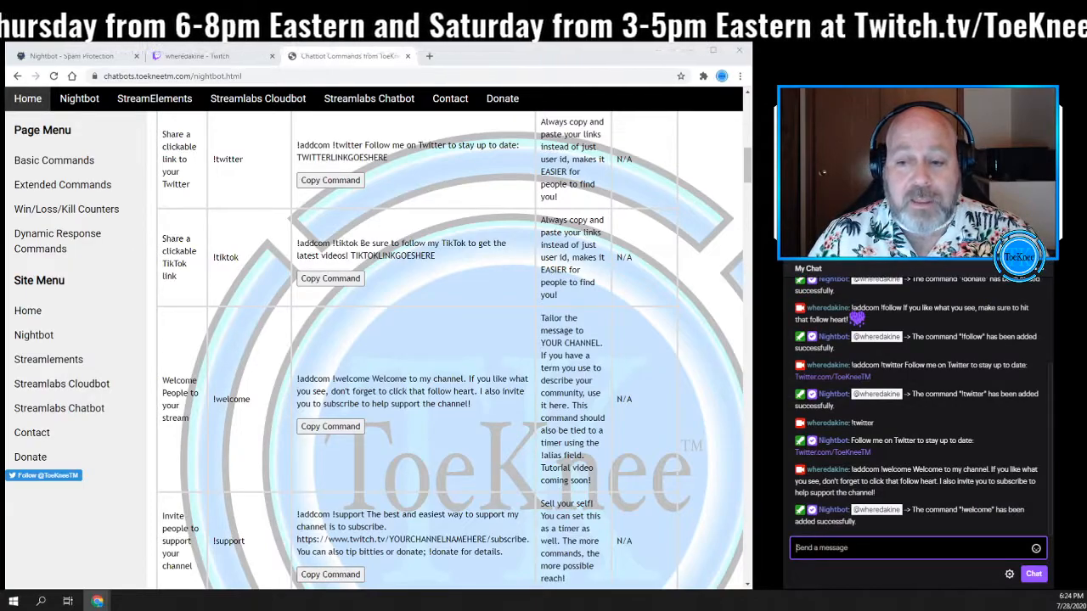
# - Paste and send the non-exclamation nightbot addcom command in chat, then send nightbot to test it
pyautogui.scroll(-1, 411, 445)
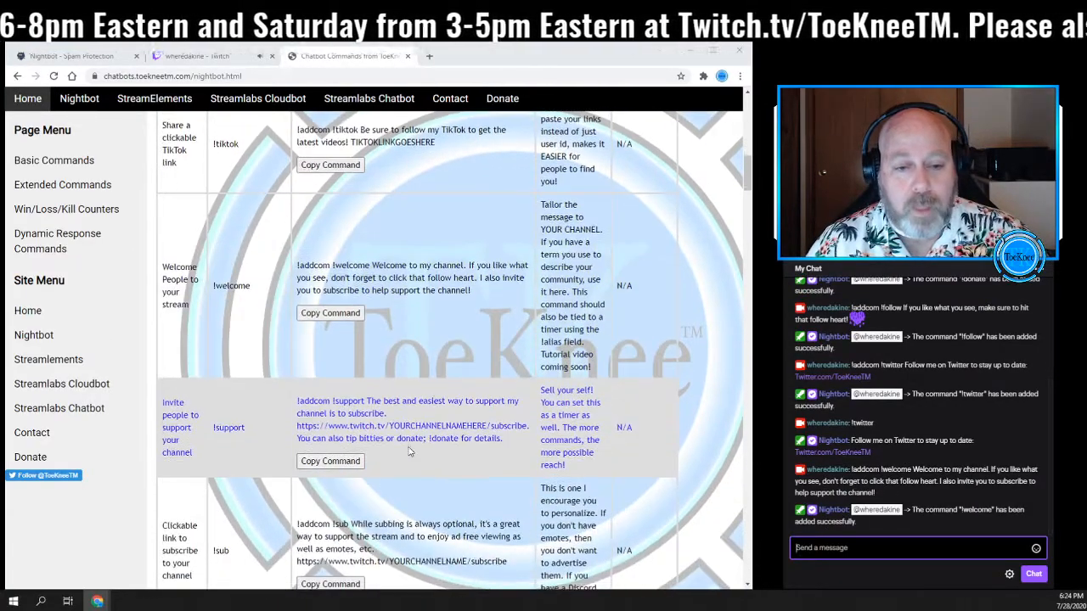
pyautogui.scroll(-1, 406, 456)
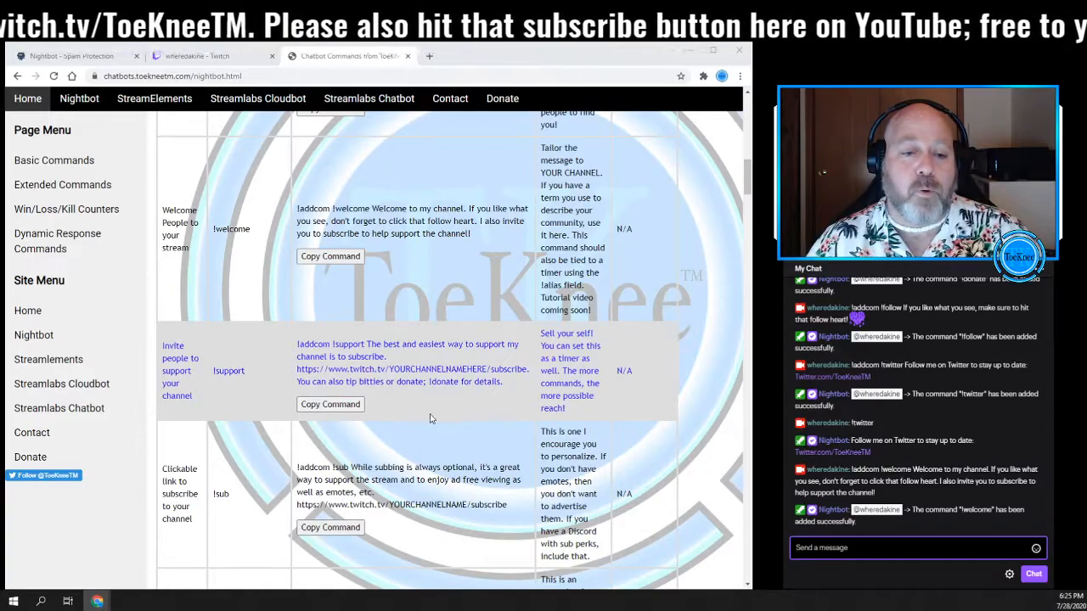
pyautogui.scroll(-1, 421, 428)
pyautogui.scroll(-2, 415, 431)
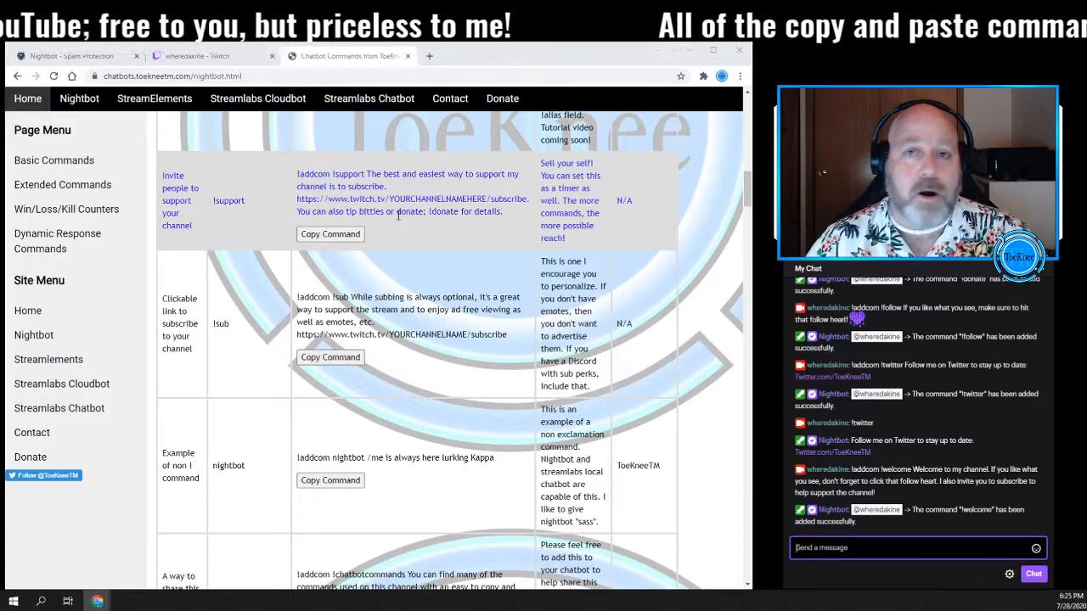
pyautogui.scroll(-1, 393, 373)
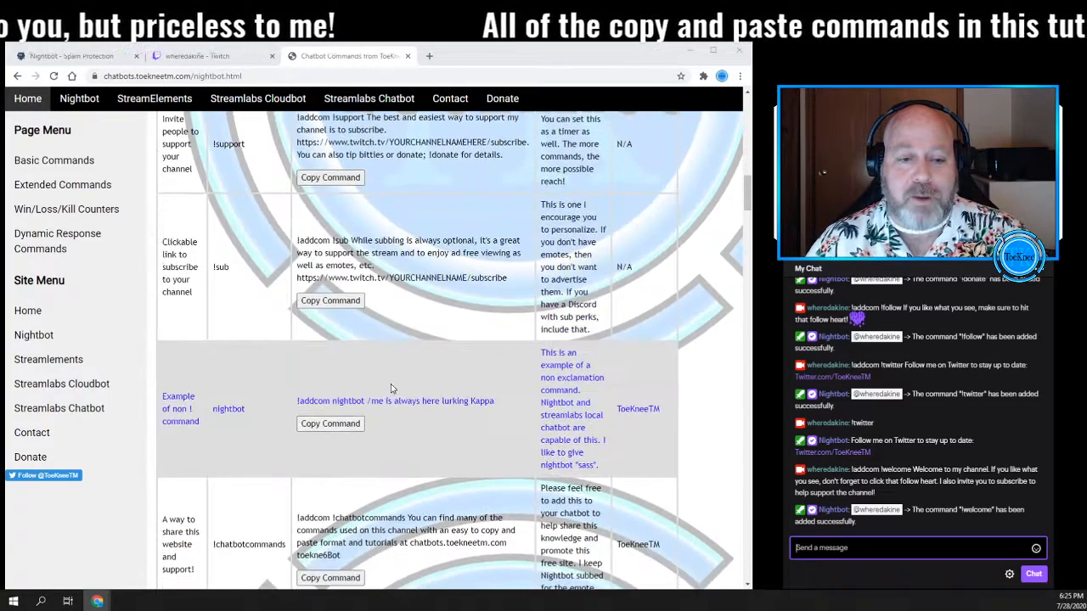
pyautogui.click(329, 429)
pyautogui.rightClick(811, 553)
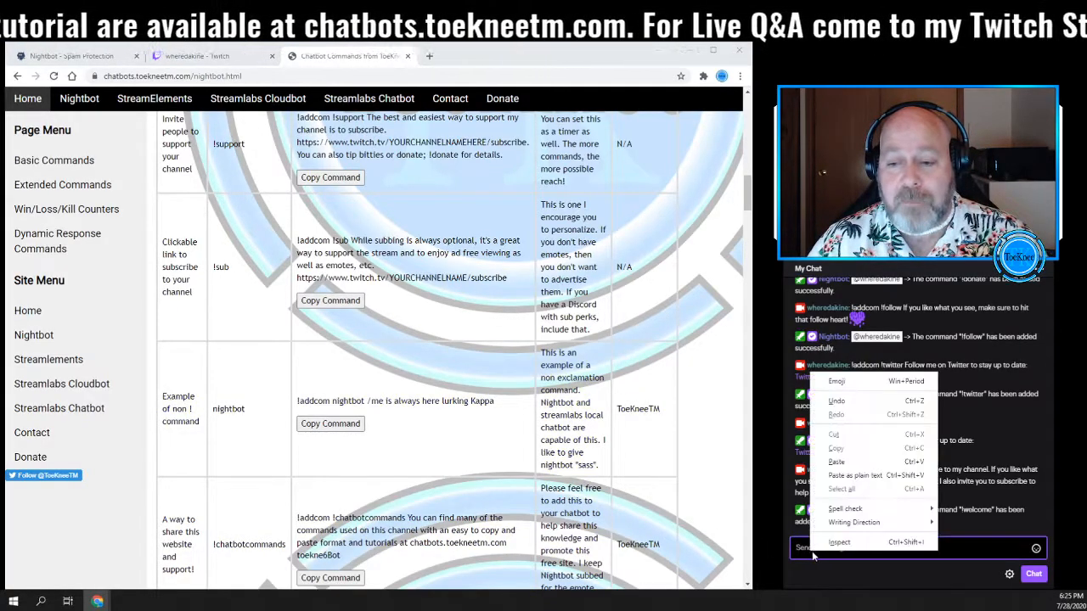
pyautogui.click(852, 465)
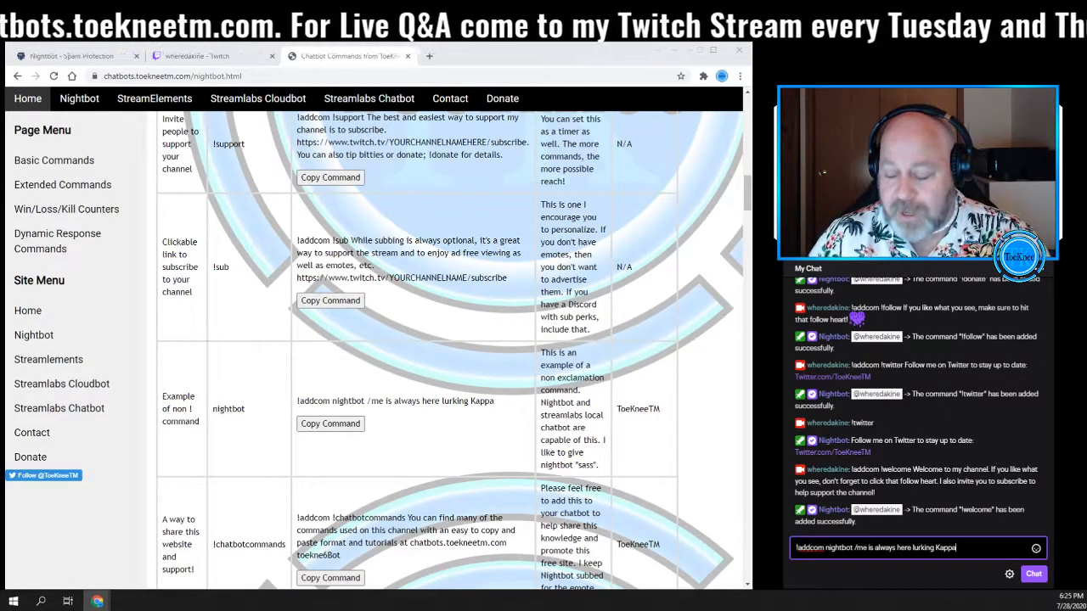
pyautogui.press('Return')
pyautogui.write('nightbot')
pyautogui.press('Return')
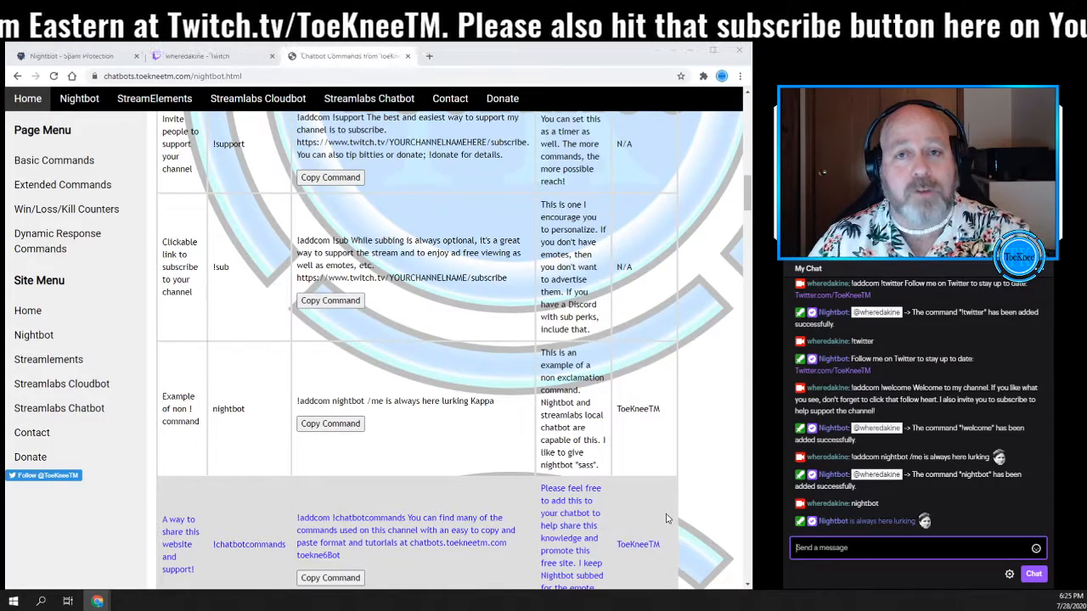
# - Copy the !chatbotcommands addcom command, paste it into the stream chat and send it
pyautogui.scroll(-2, 476, 516)
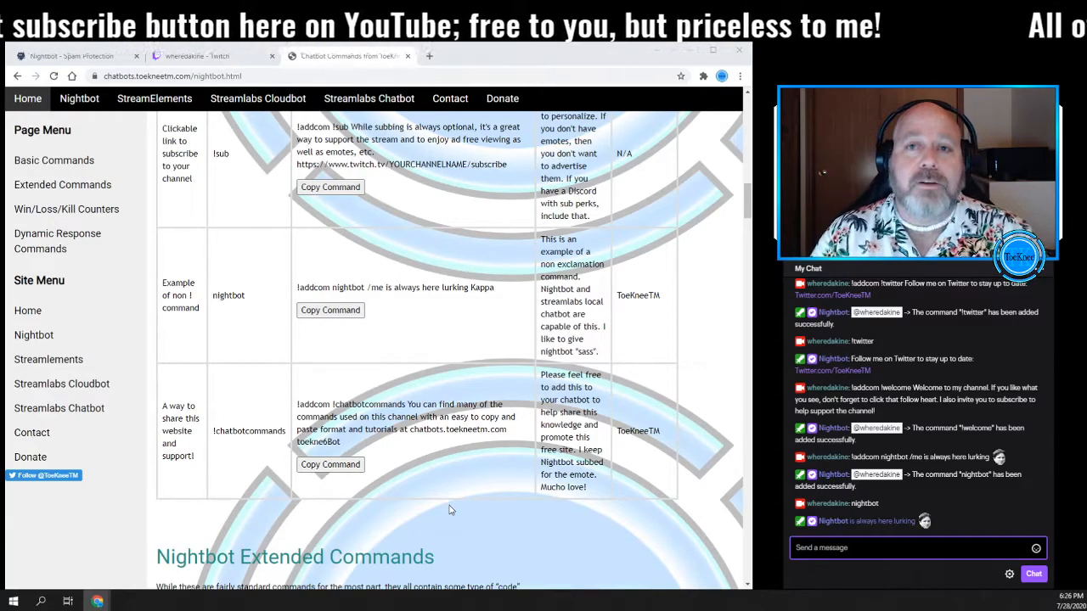
pyautogui.click(330, 464)
pyautogui.rightClick(820, 548)
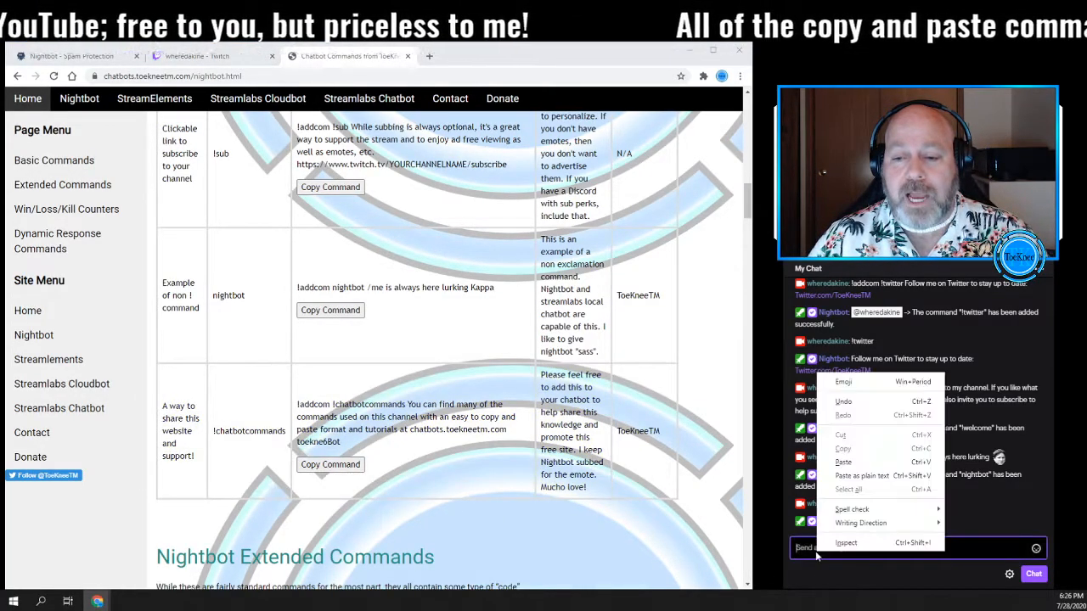
pyautogui.click(843, 462)
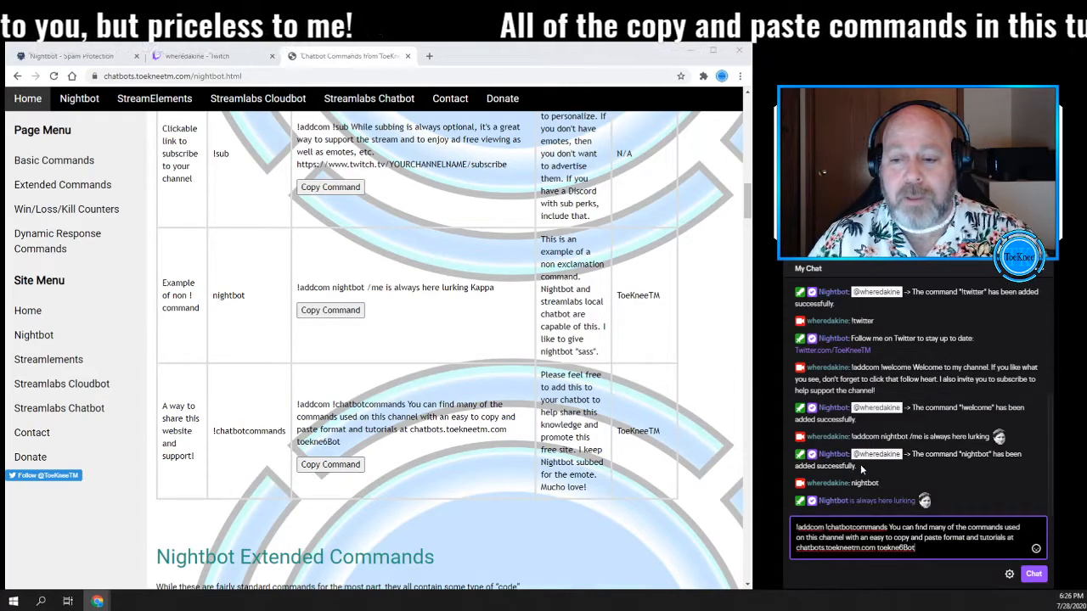
pyautogui.press('Return')
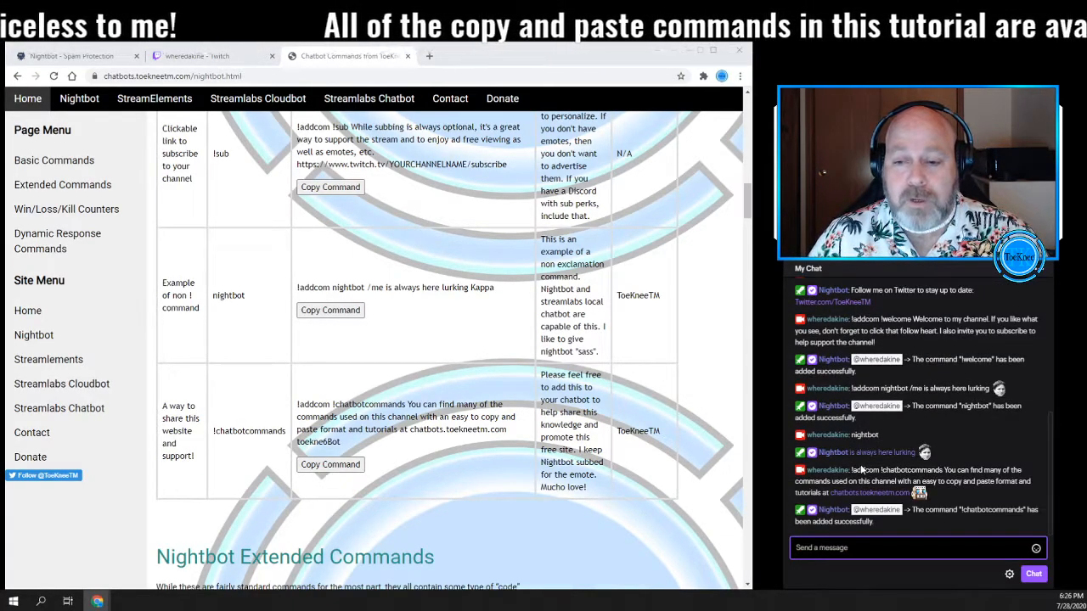
# - Try to test the new command by sending !chatbots in chat
pyautogui.write('!ch')
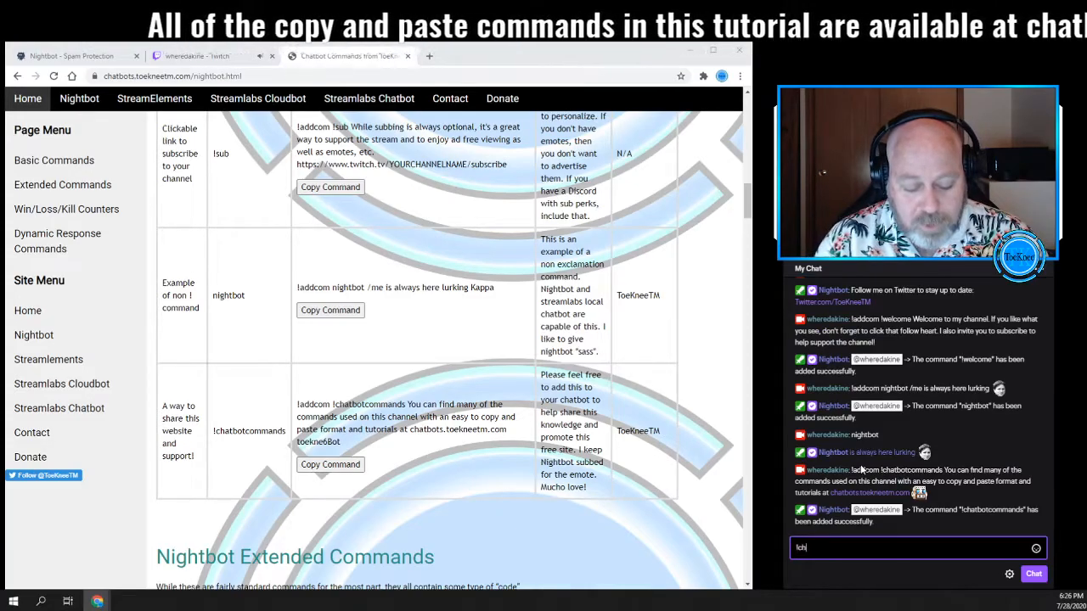
pyautogui.write('atbots')
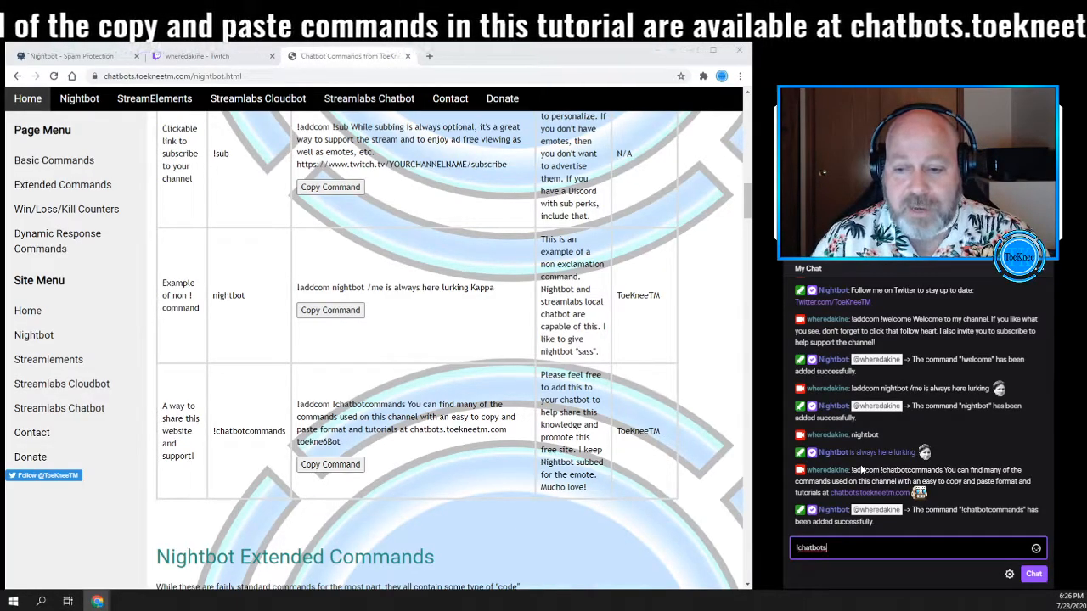
pyautogui.press('Return')
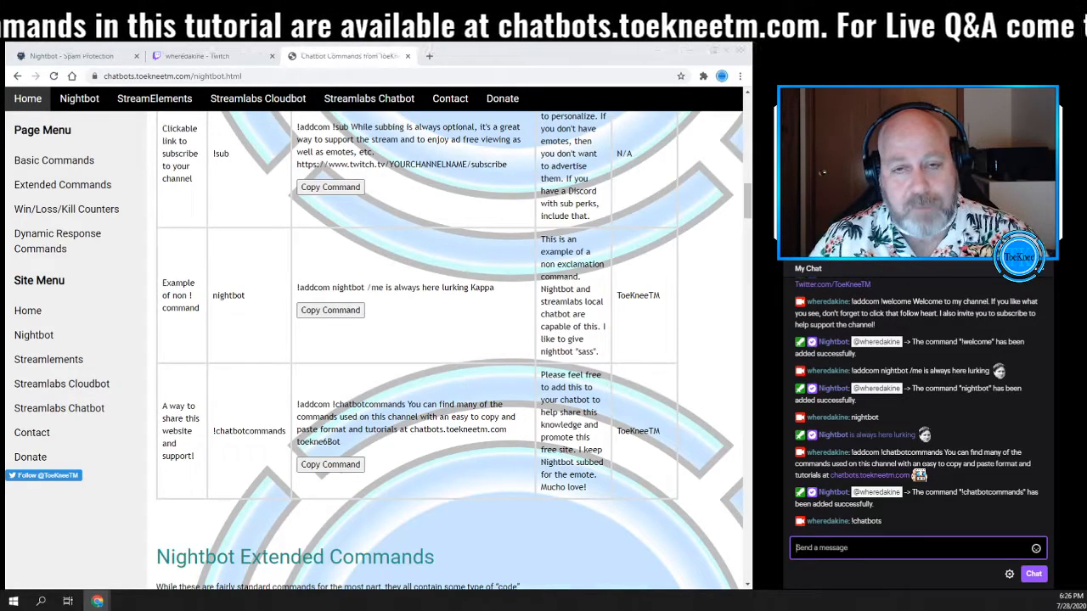
# - Test the new command by sending !chatbotcommands in the stream chat
pyautogui.write('!chat')
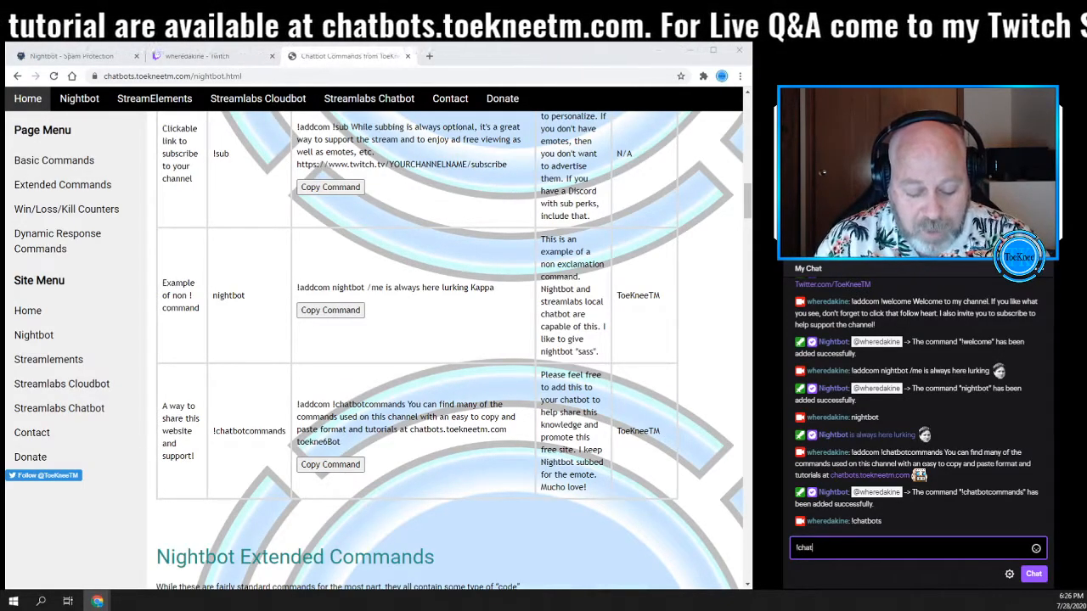
pyautogui.write('botcommands')
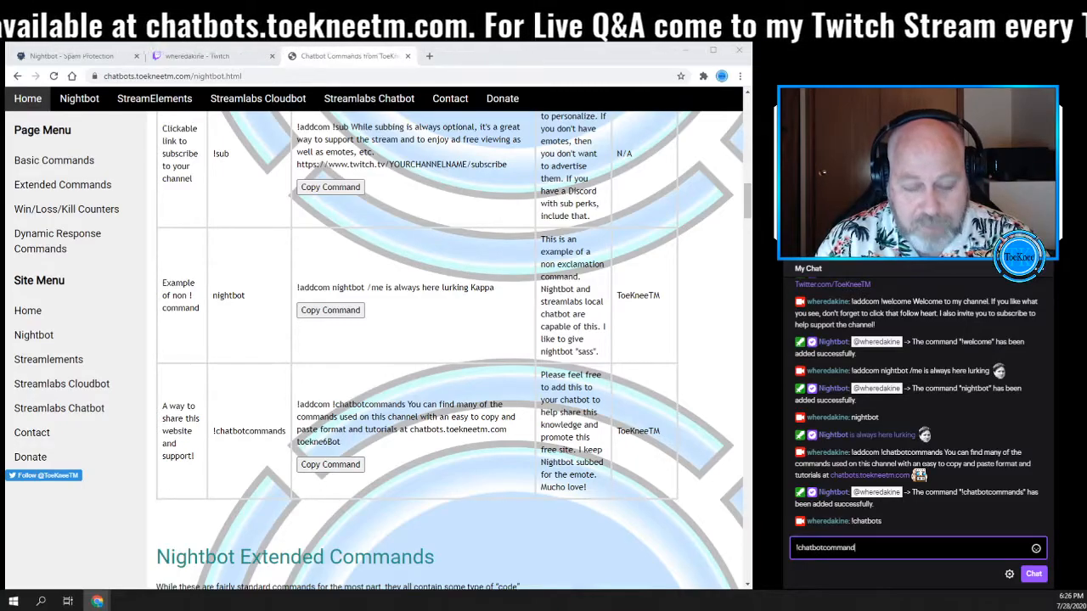
pyautogui.press('Return')
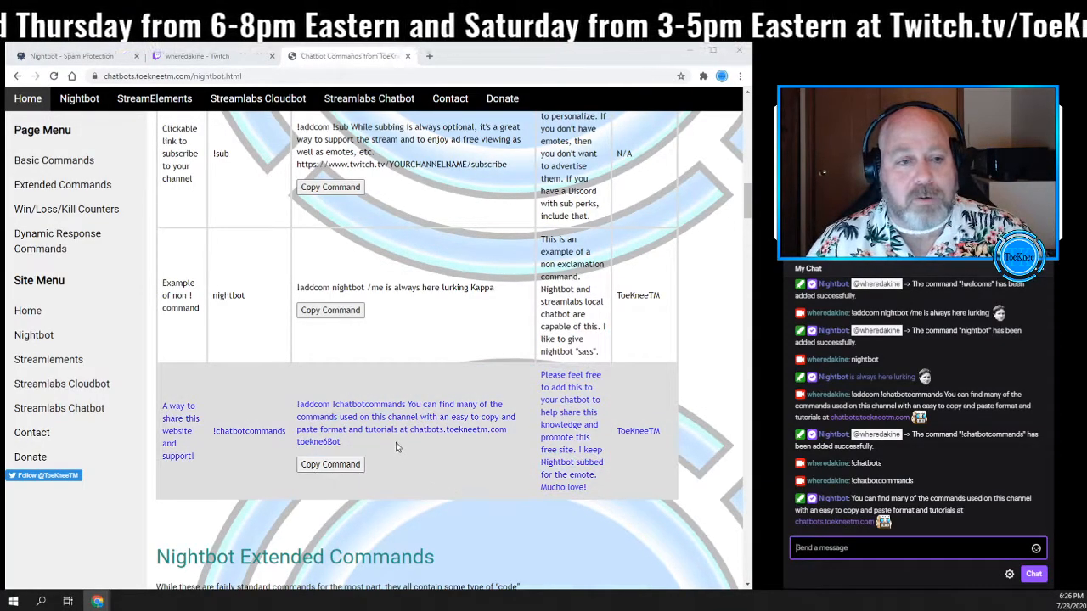
# - Open the Nightbot Timers page and add a new timer named Welcome with the alias !welcome
pyautogui.scroll(10, 396, 448)
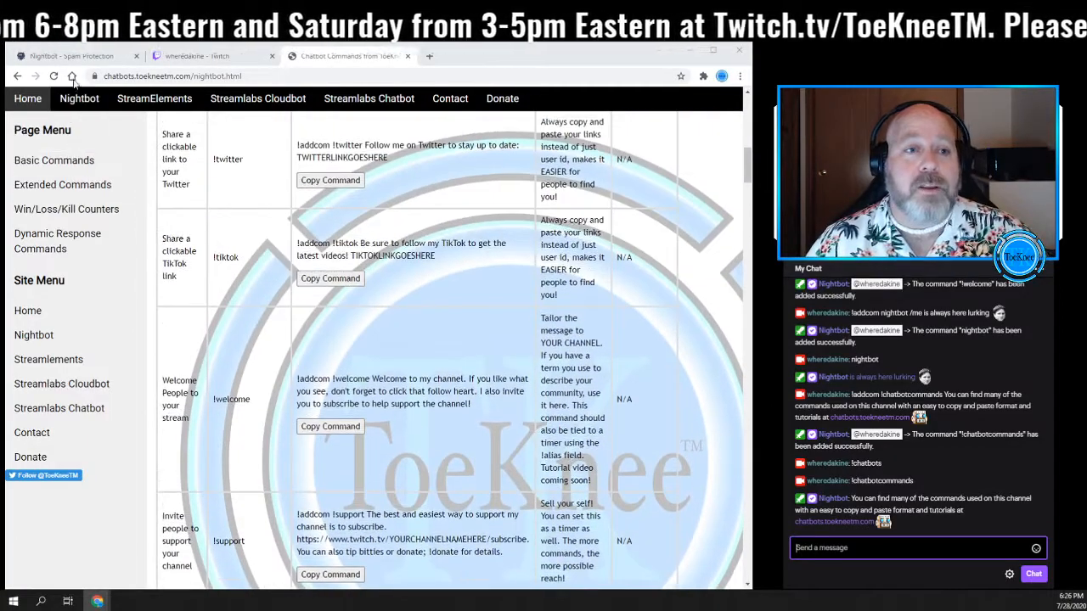
pyautogui.click(75, 57)
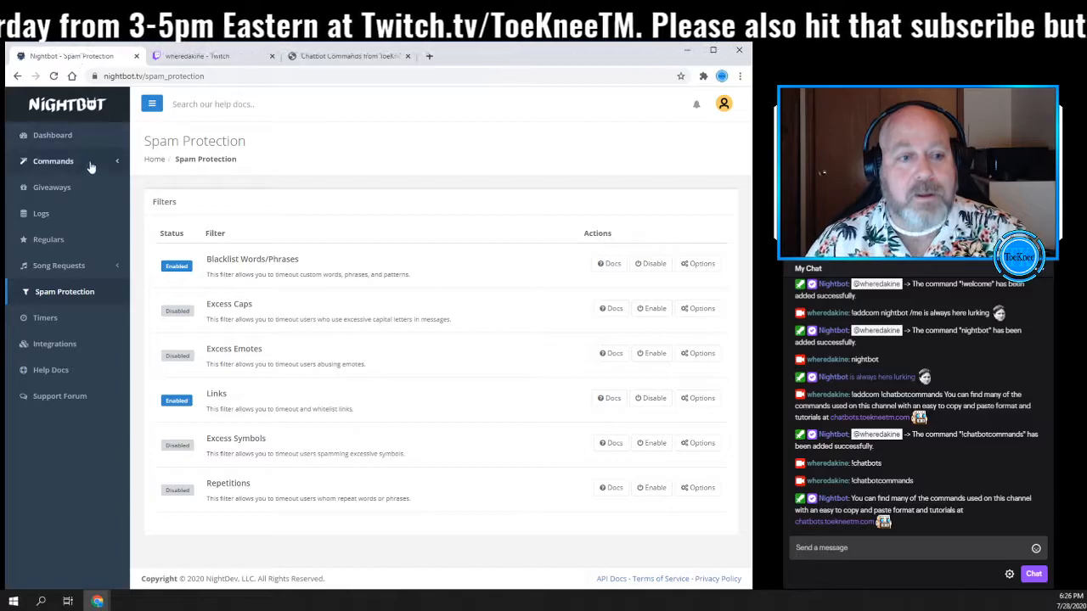
pyautogui.click(46, 318)
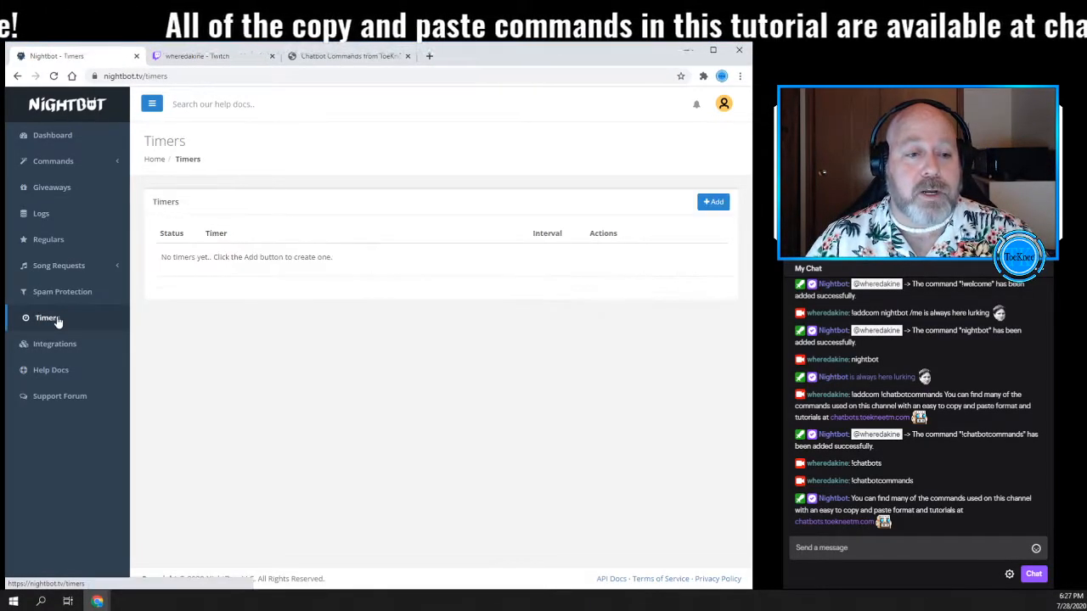
pyautogui.click(713, 201)
pyautogui.click(302, 160)
pyautogui.write('Welcome')
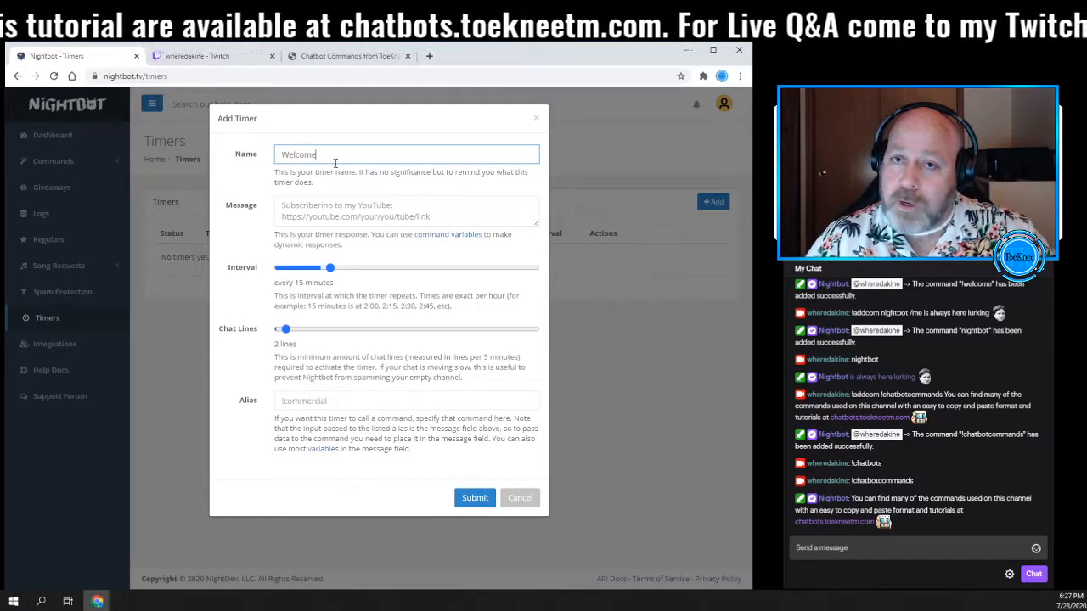
pyautogui.click(363, 211)
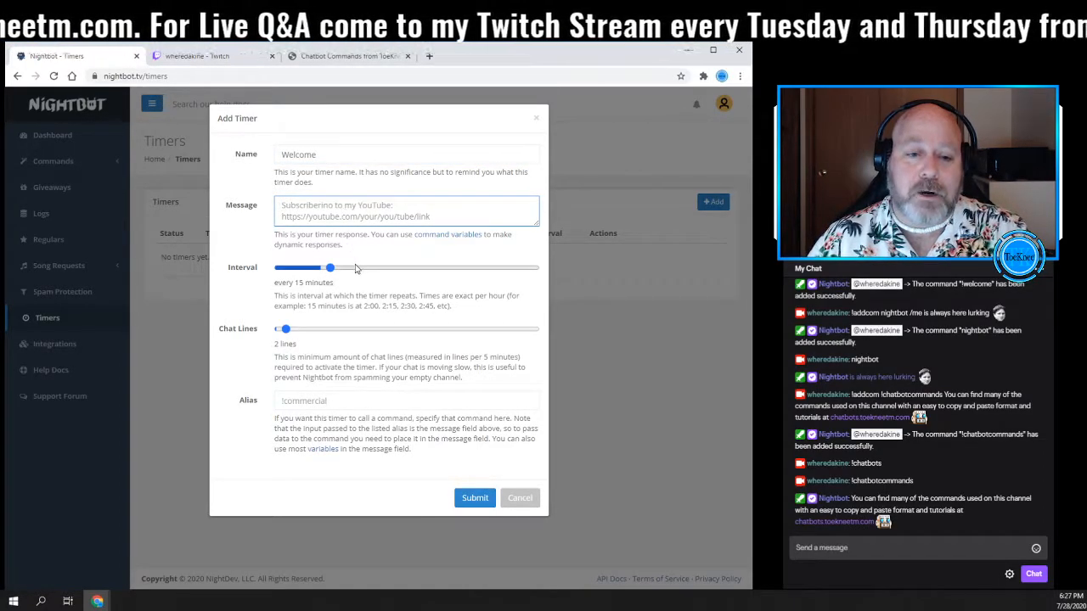
pyautogui.click(299, 405)
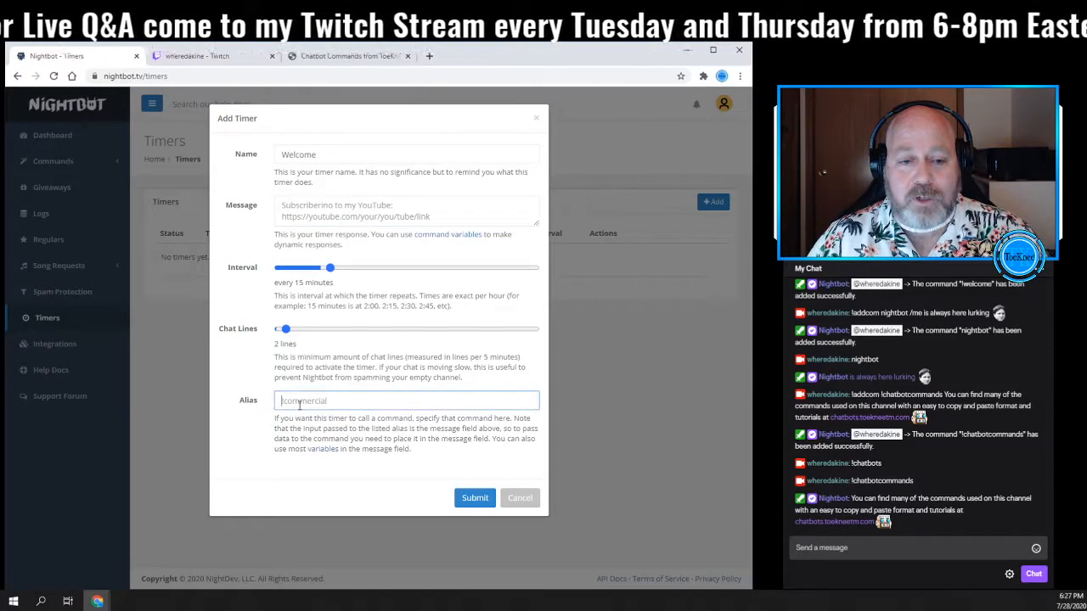
pyautogui.write('!')
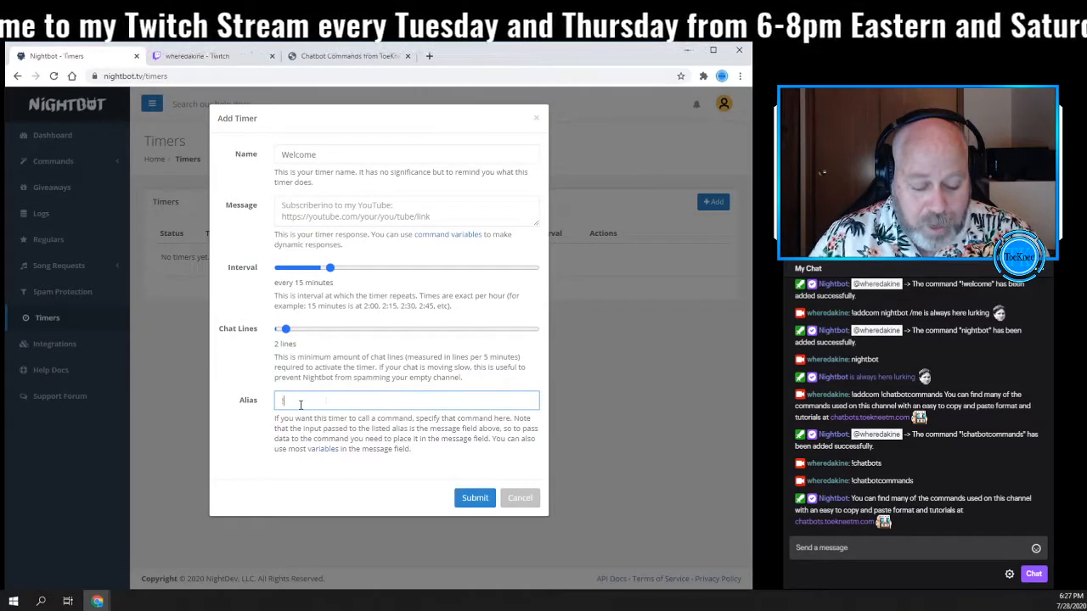
pyautogui.write('welcome')
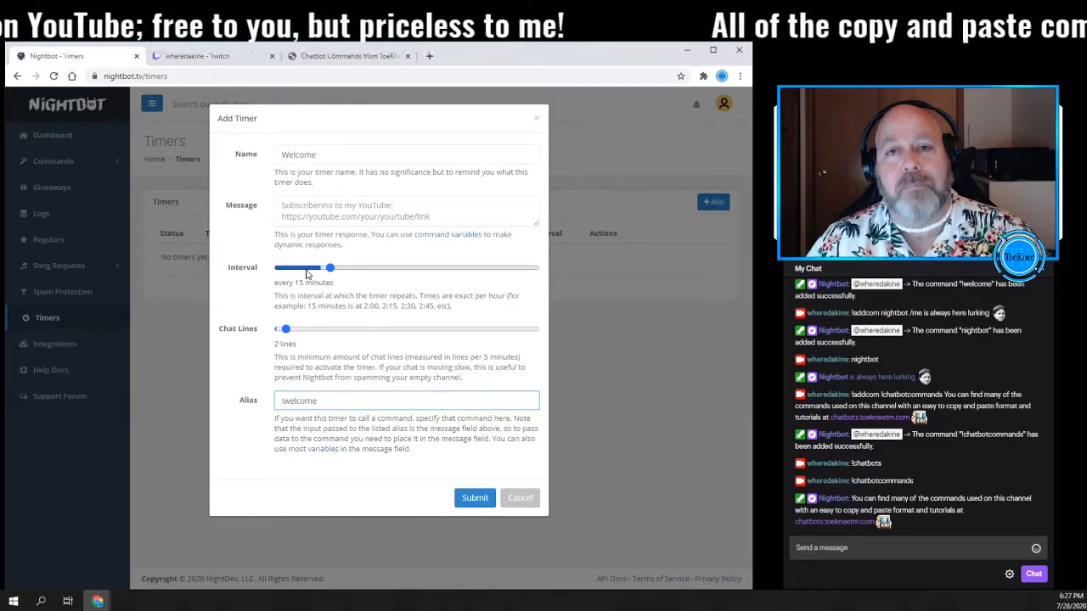
# - Set the Welcome timer to every 12 minutes with 8 chat lines, and submit it
pyautogui.click(307, 270)
pyautogui.moveTo(308, 270); pyautogui.dragTo(316, 272)
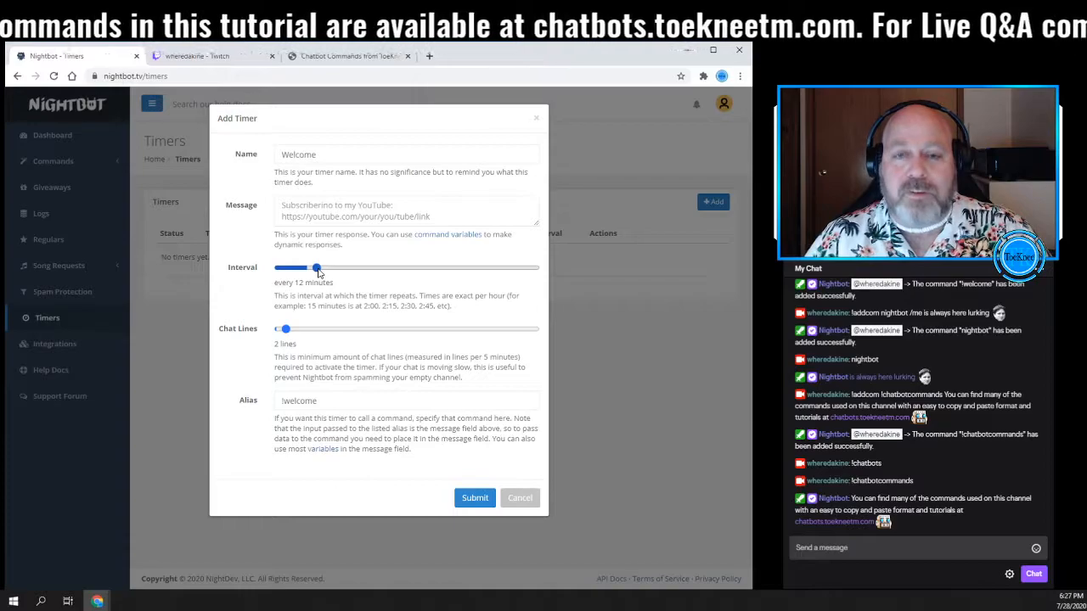
pyautogui.moveTo(287, 333); pyautogui.dragTo(303, 330)
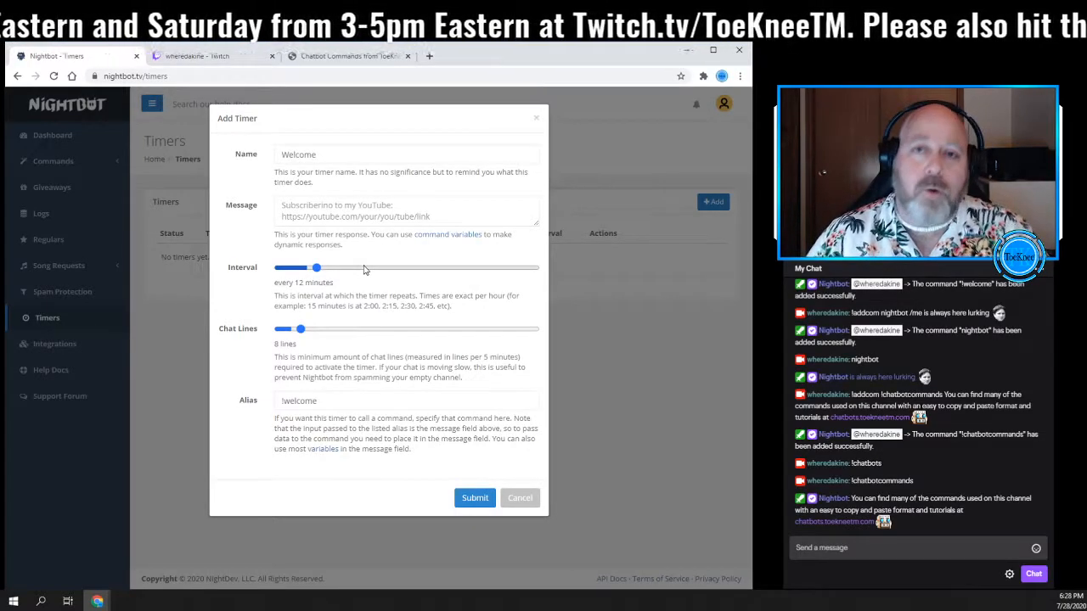
pyautogui.click(473, 500)
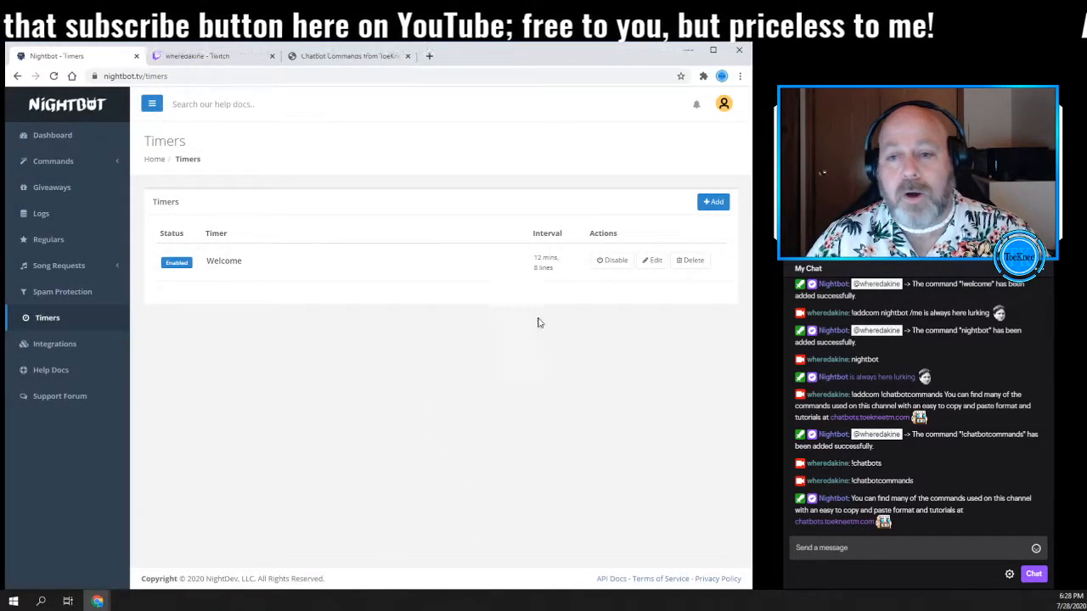
# - Add a second timer named Twitter, running every 20 minutes with 6 chat lines
pyautogui.click(714, 207)
pyautogui.click(301, 153)
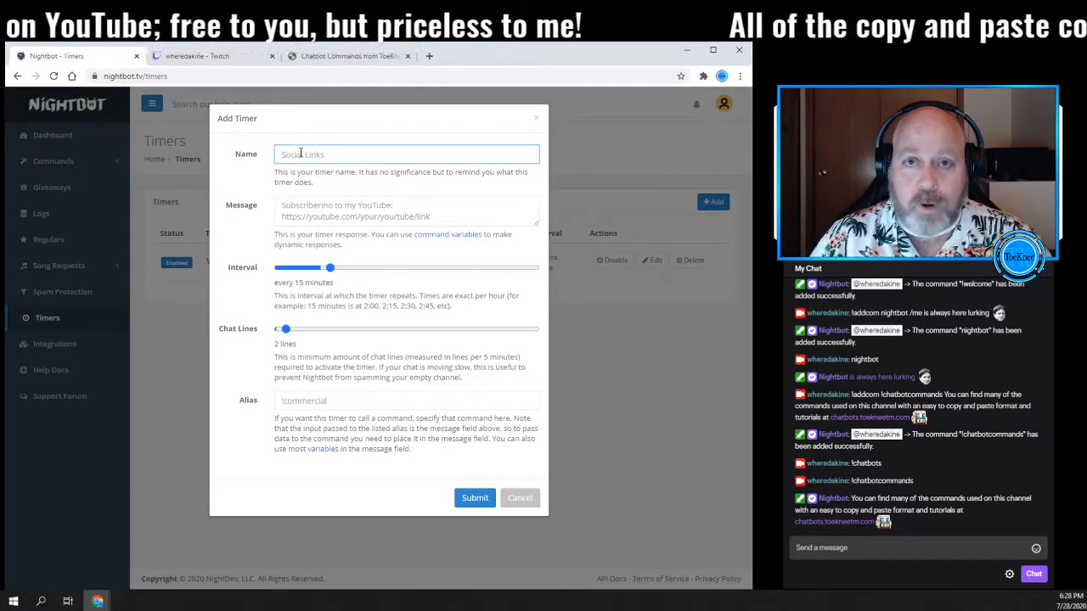
pyautogui.write('Twitter')
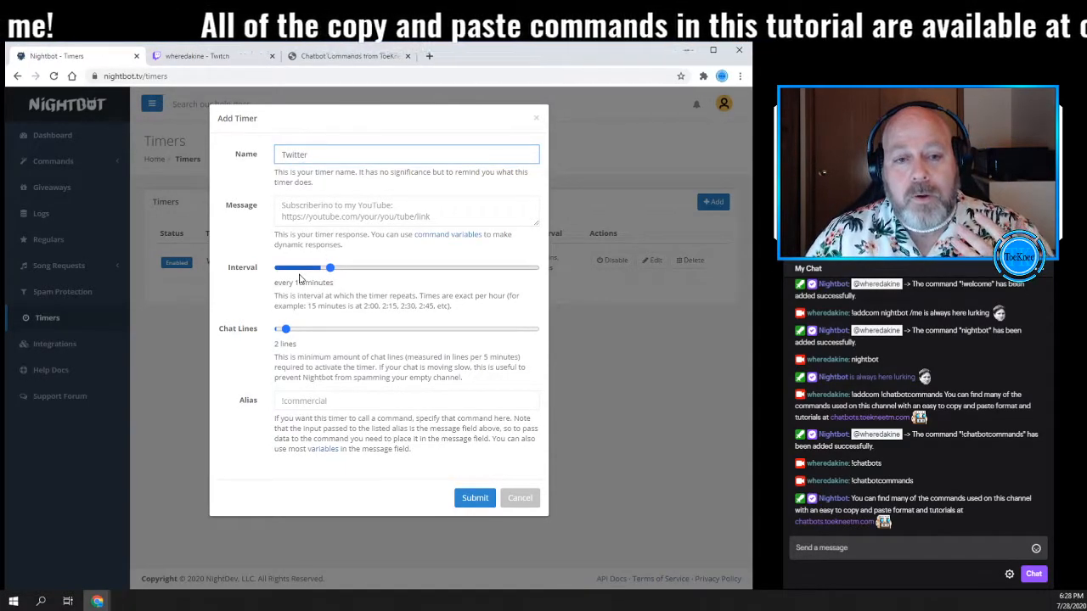
pyautogui.moveTo(330, 269); pyautogui.dragTo(352, 272)
pyautogui.moveTo(285, 329); pyautogui.dragTo(299, 328)
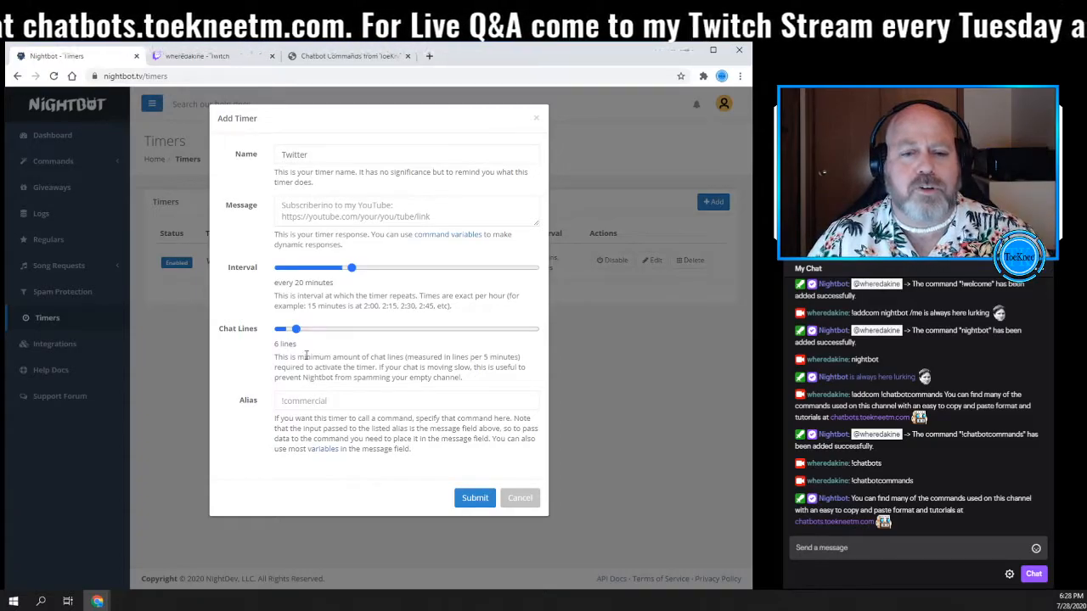
# - Set the Twitter timer's alias to !Twitter and submit the timer
pyautogui.click(306, 401)
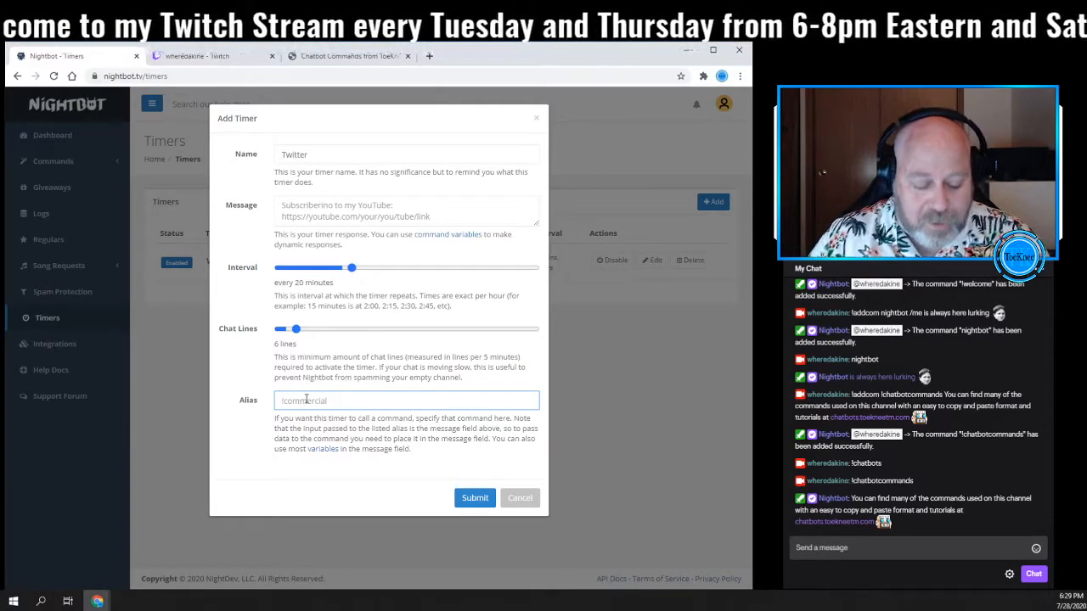
pyautogui.write('!Twitter')
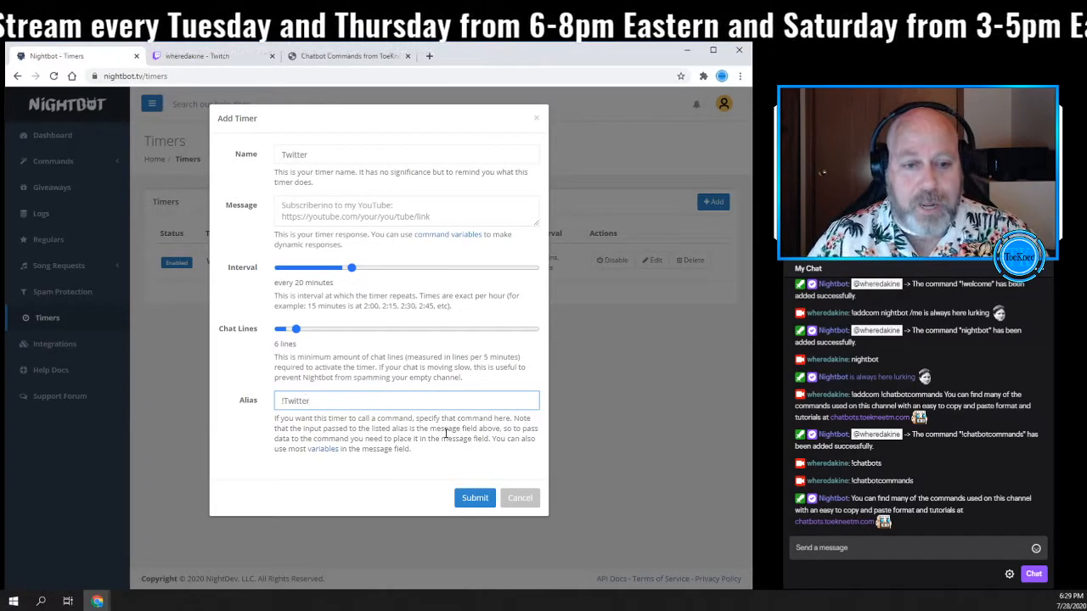
pyautogui.click(470, 497)
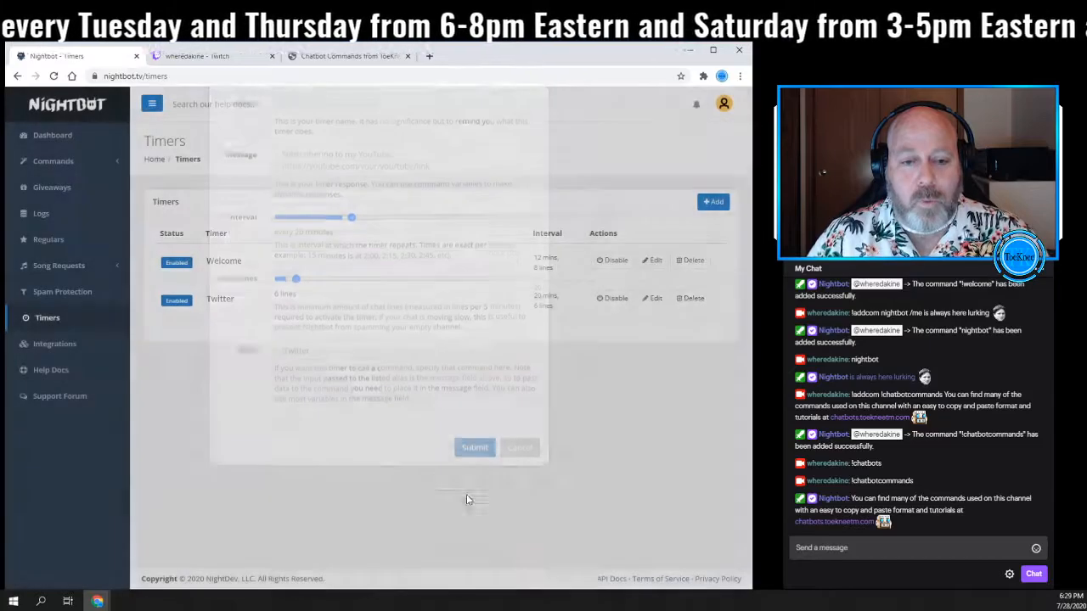